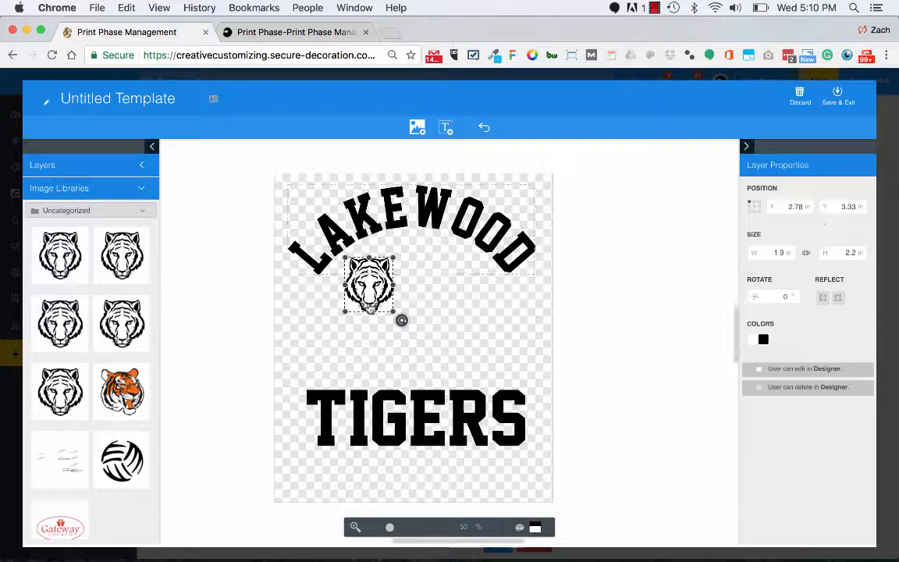
Enlarge the tiger image to about 4.8 by 4.6 in and make its white colour transparent.
drag(394, 310, 466, 373)
click(763, 339)
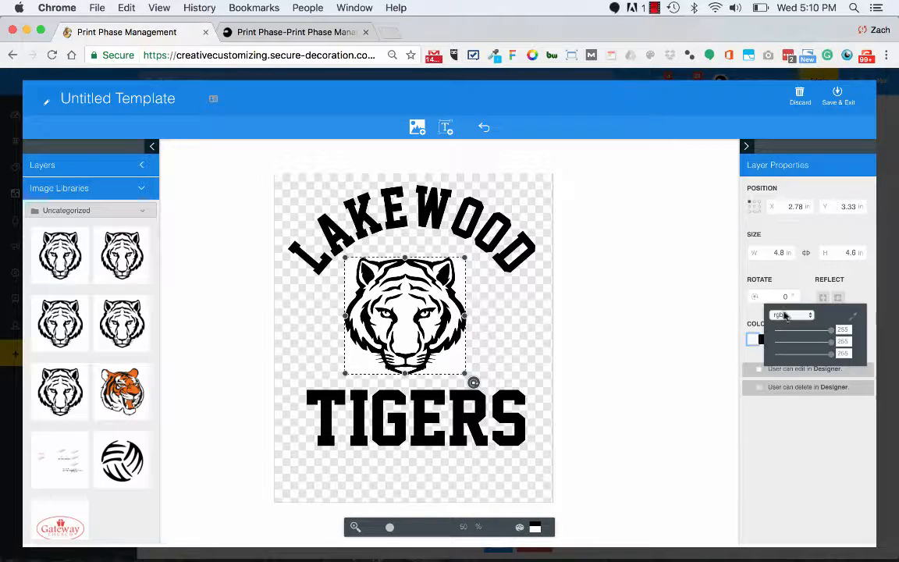
click(783, 314)
click(786, 341)
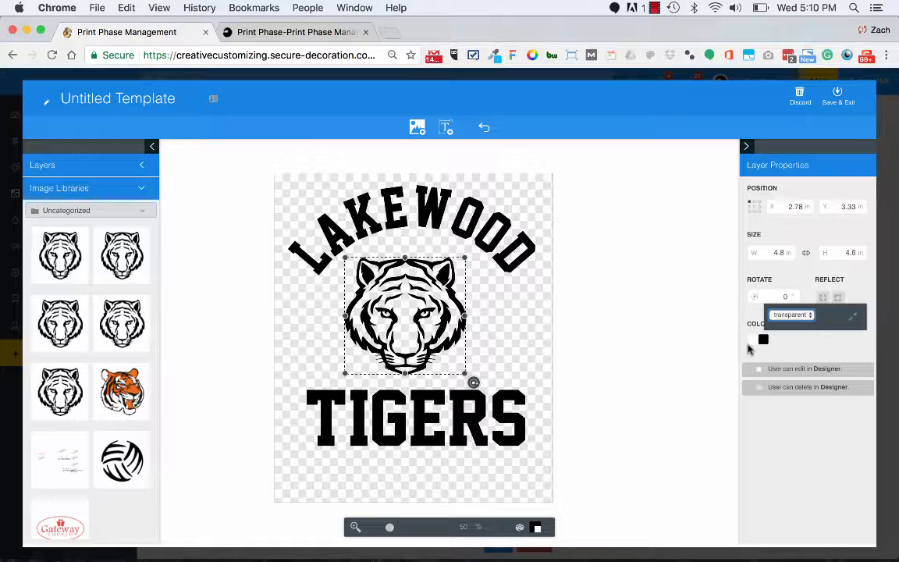
Try recolouring the tiger's transparent background to a muted purple using rgb values.
click(811, 315)
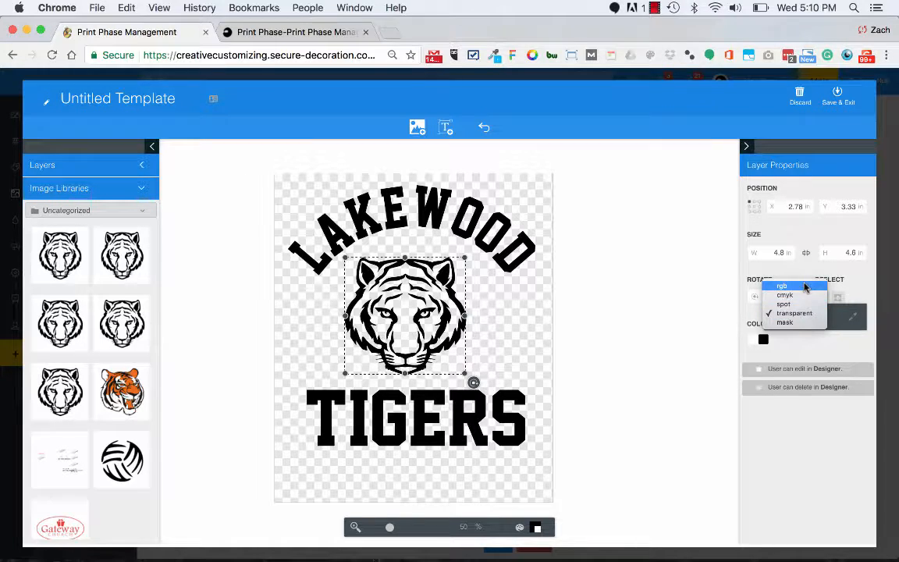
click(805, 286)
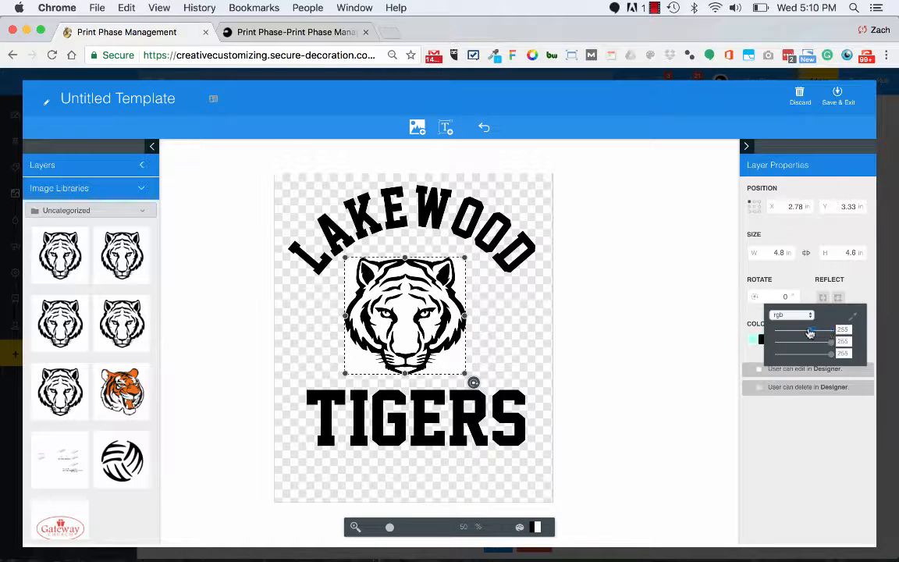
click(810, 332)
drag(833, 342, 799, 341)
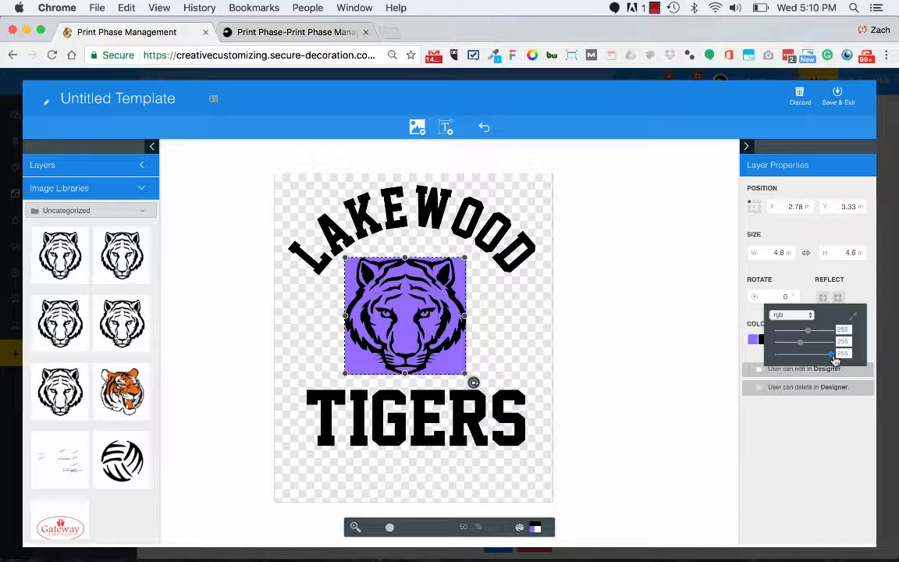
drag(833, 357, 811, 357)
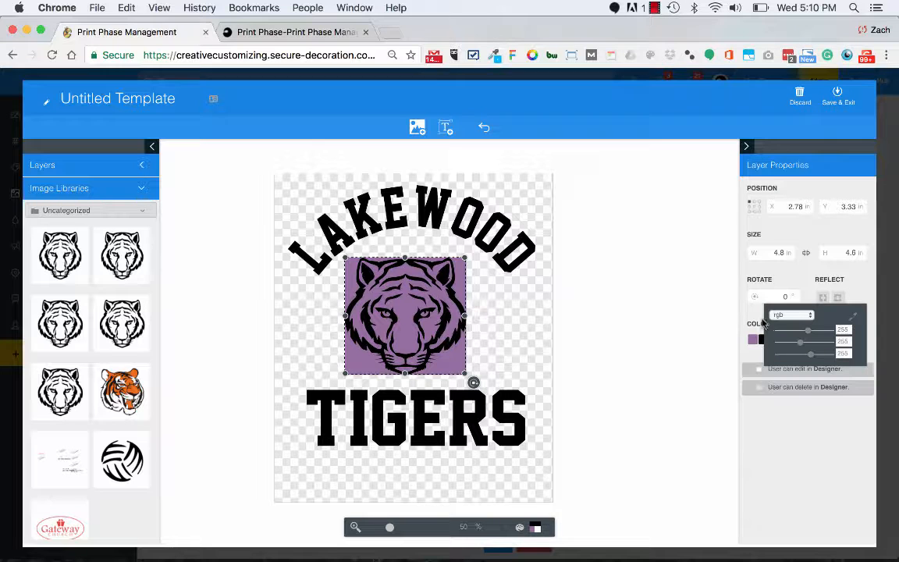
Set the tiger's purple background colour back to transparent and deselect the image.
click(791, 314)
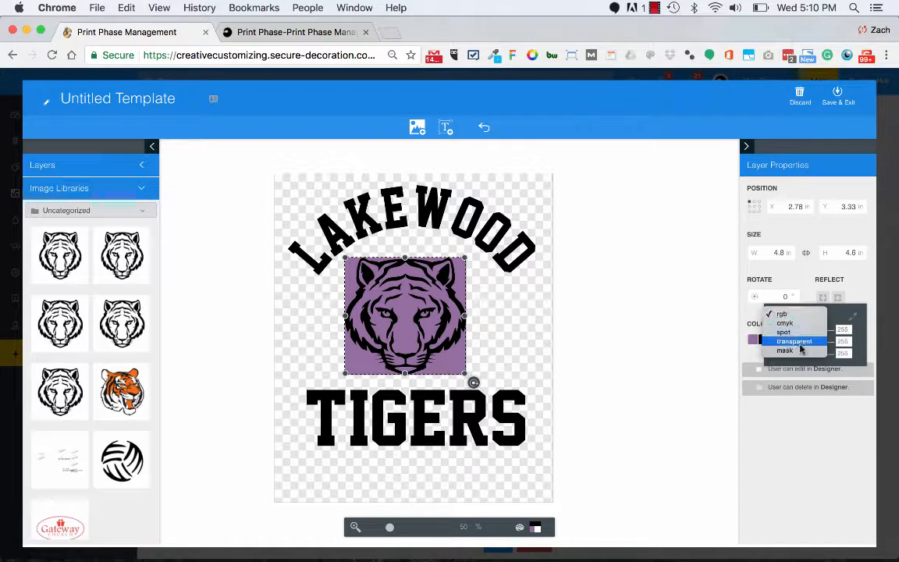
click(796, 340)
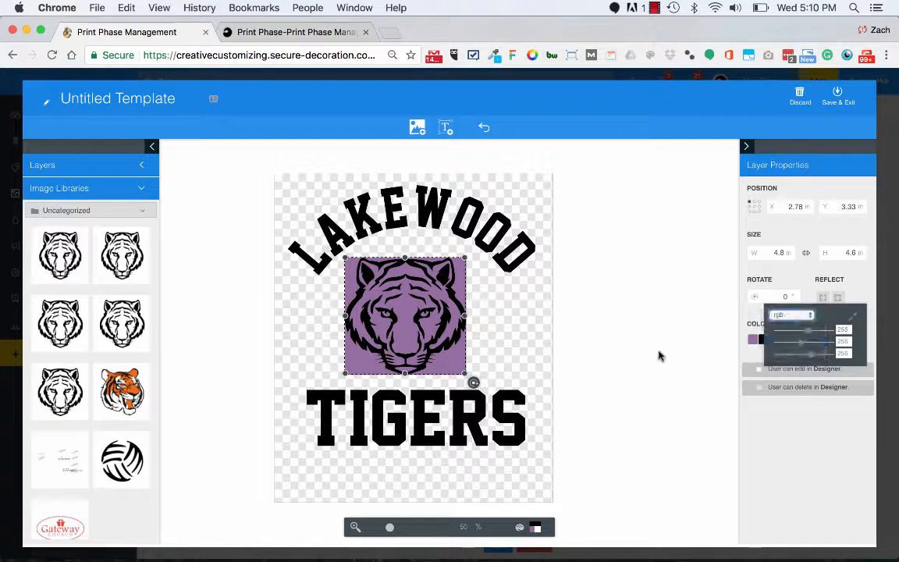
click(504, 320)
Try out the horizontal and vertical reflections on the arched LAKEWOOD text.
click(505, 237)
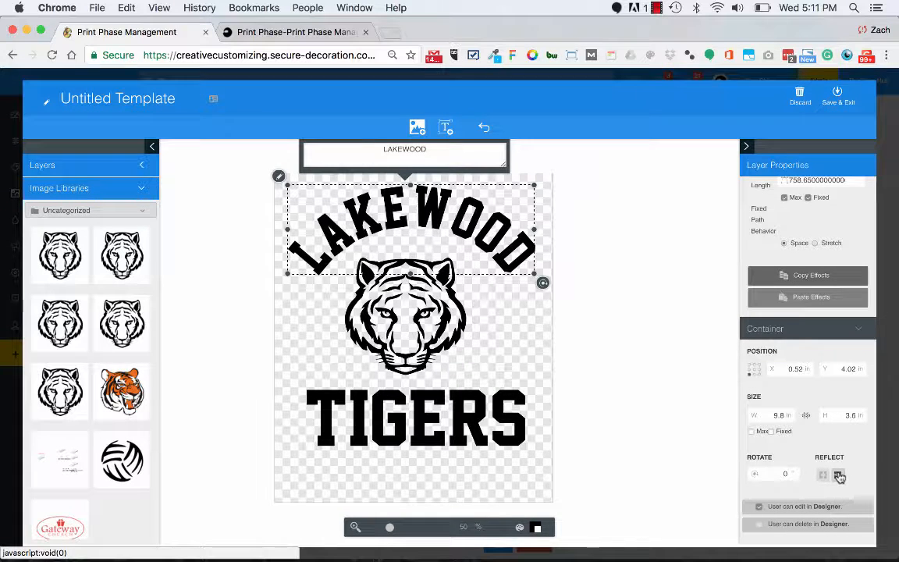
click(823, 476)
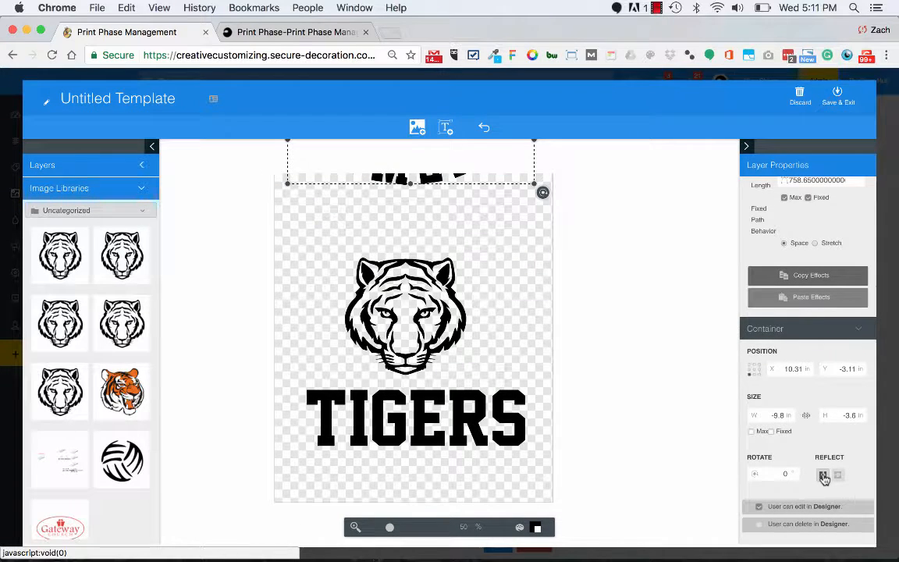
click(823, 476)
click(837, 475)
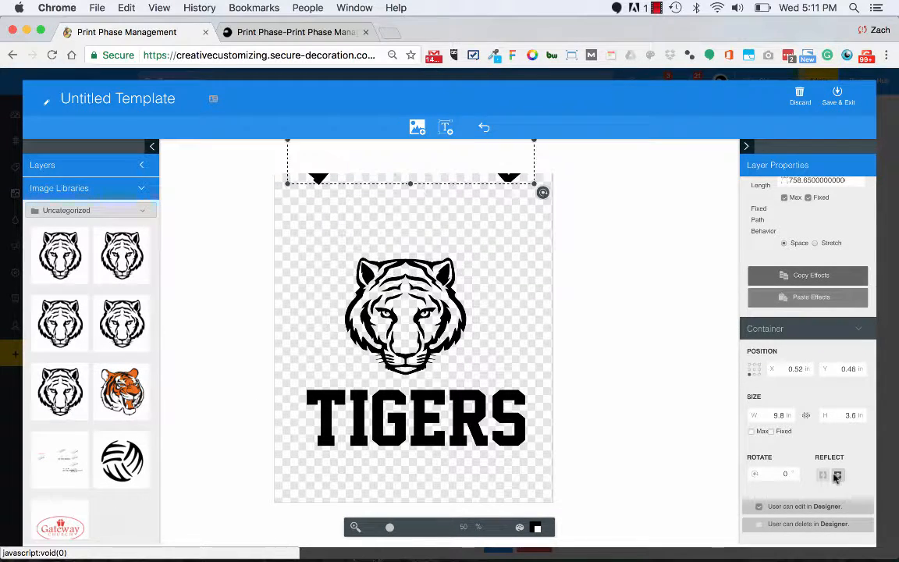
drag(503, 169, 518, 372)
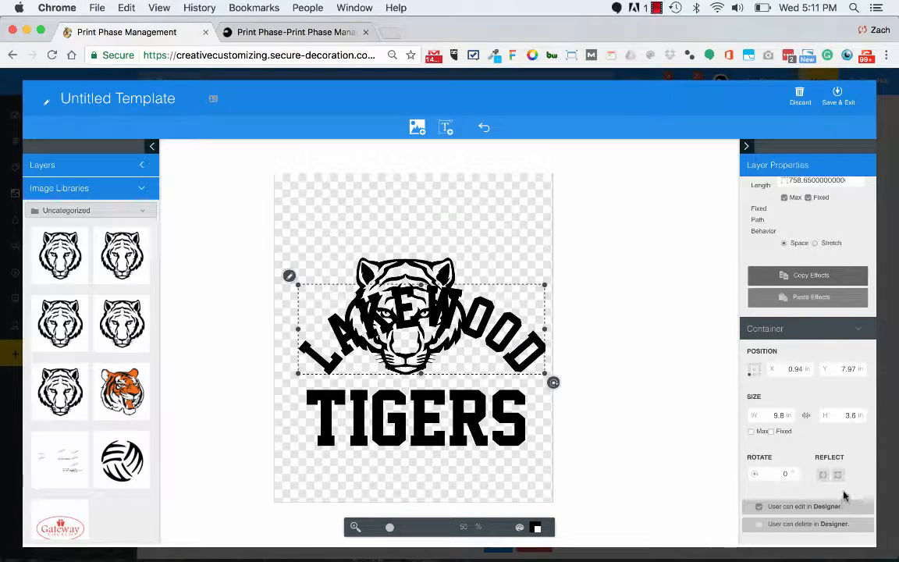
click(837, 475)
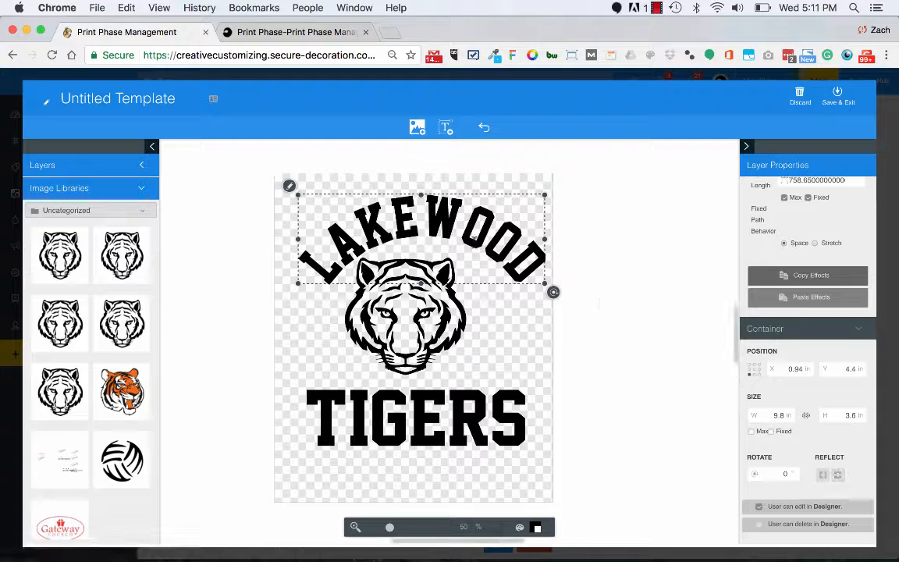
Reposition the arched LAKEWOOD text above the tiger's head and shrink it slightly.
drag(448, 235, 430, 227)
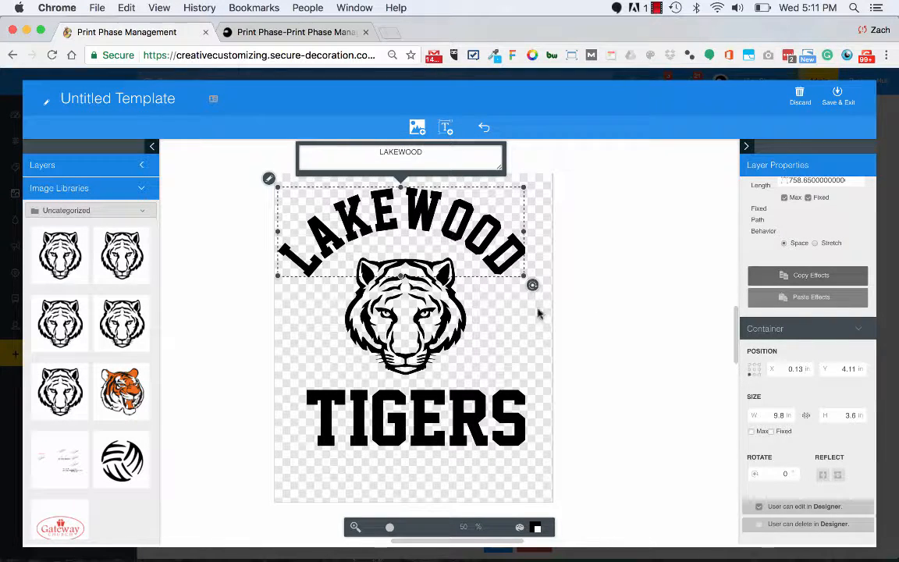
scroll(780, 280, up, 5)
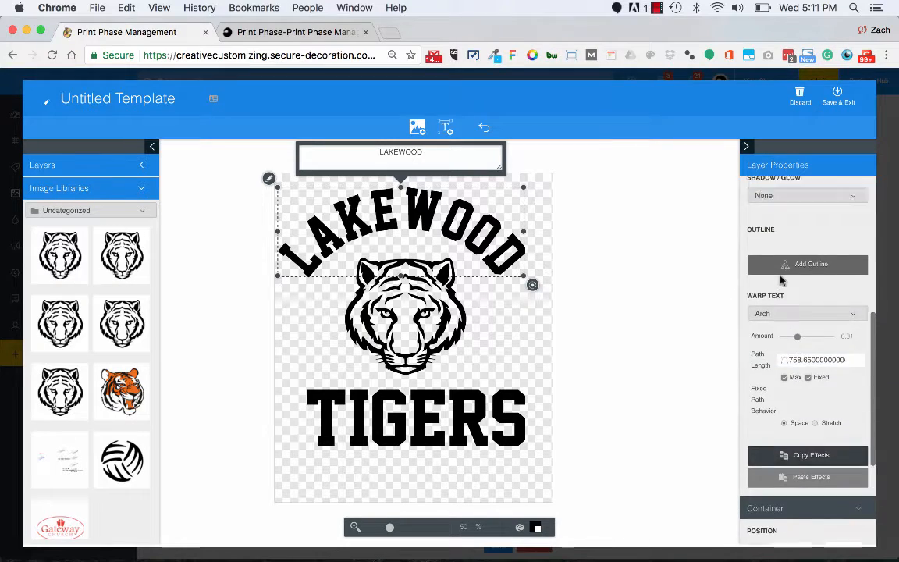
scroll(780, 279, up, 5)
drag(510, 222, 531, 237)
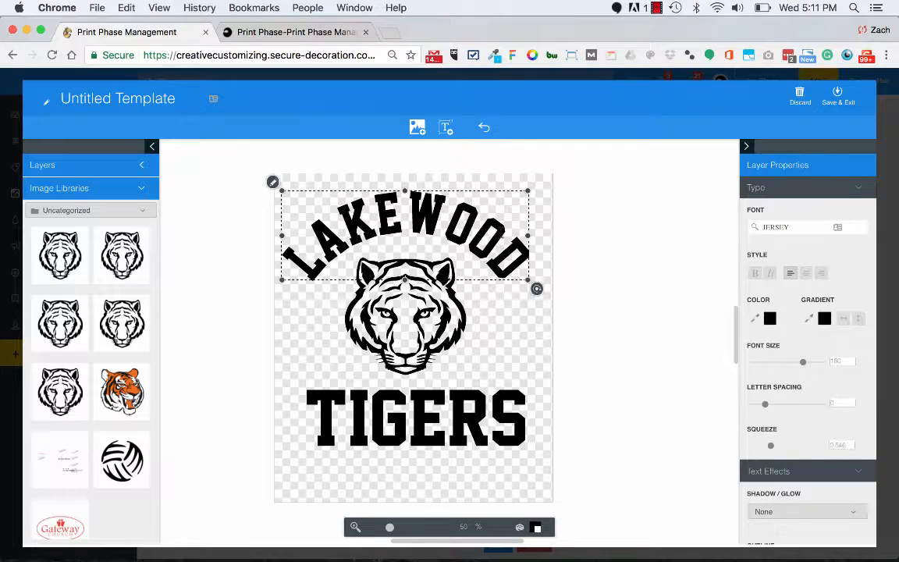
drag(527, 279, 502, 270)
click(544, 292)
click(543, 292)
Replace the LAKEWOOD text's Arch warp with Half Bridge, clearing the warp to None in between.
click(512, 237)
click(500, 236)
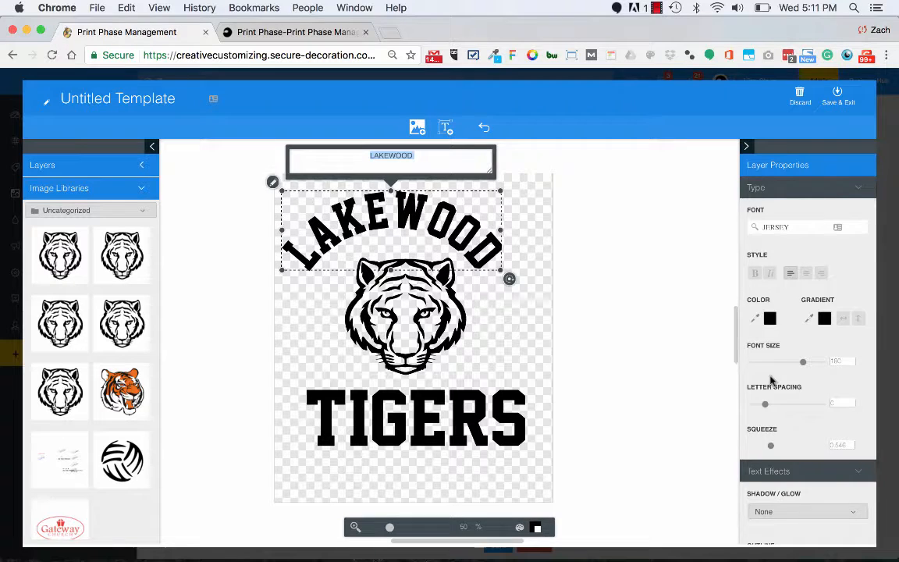
scroll(787, 415, down, 3)
scroll(786, 414, down, 2)
click(786, 429)
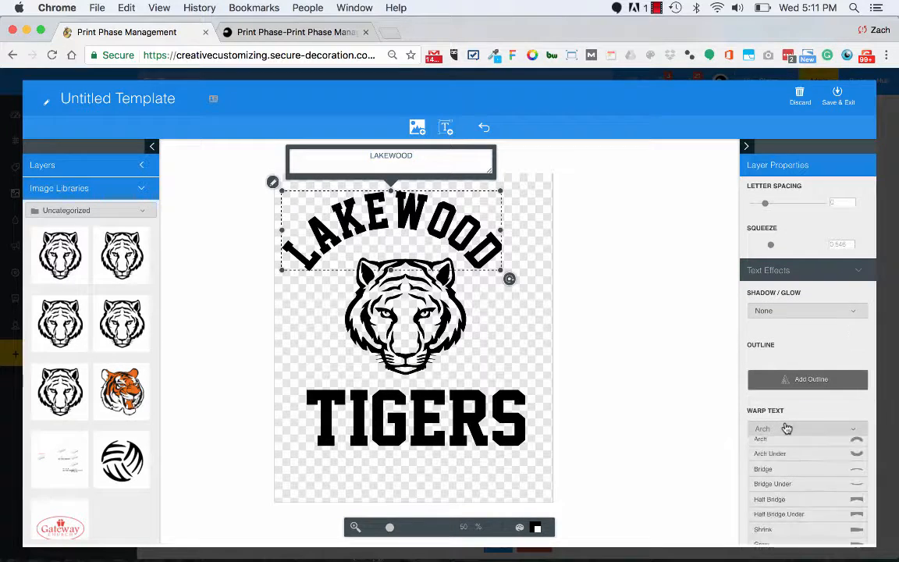
click(787, 492)
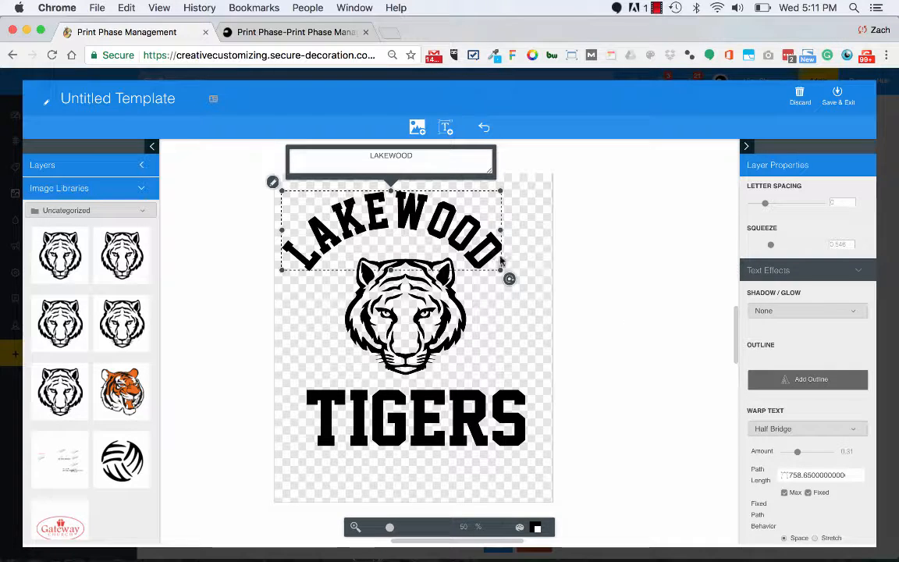
click(798, 427)
click(782, 503)
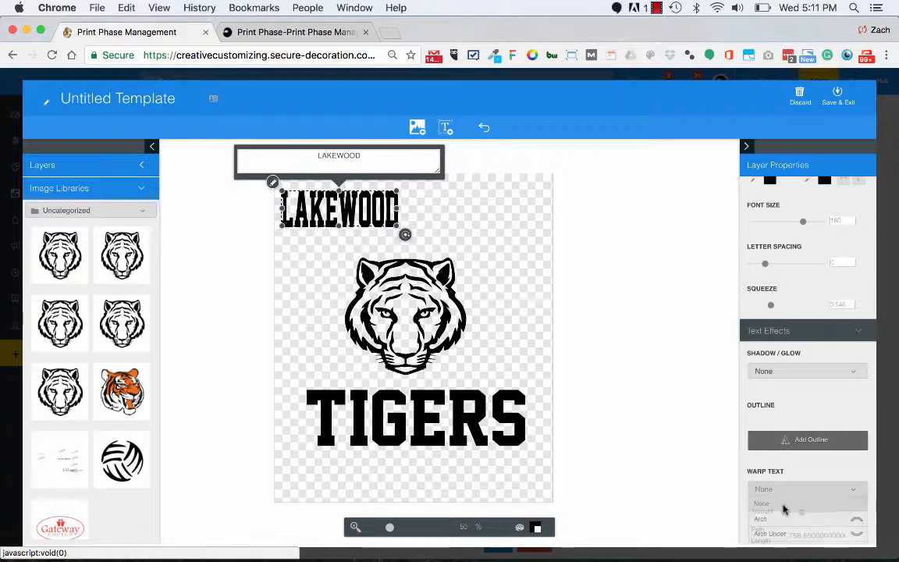
click(794, 491)
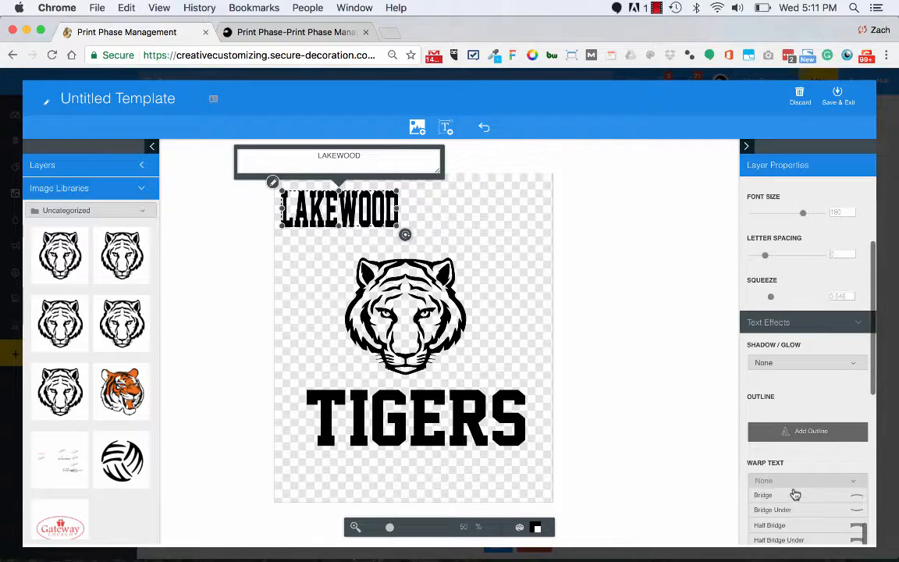
click(795, 525)
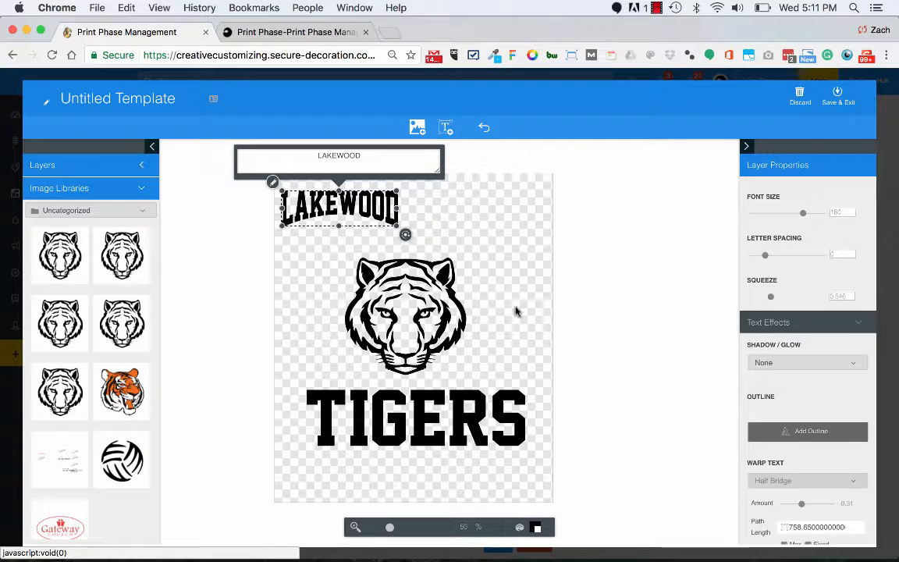
Enlarge the LAKEWOOD text to about 9.8 by 3.1 in and adjust its squeeze to 0.54.
drag(397, 225, 531, 269)
click(778, 481)
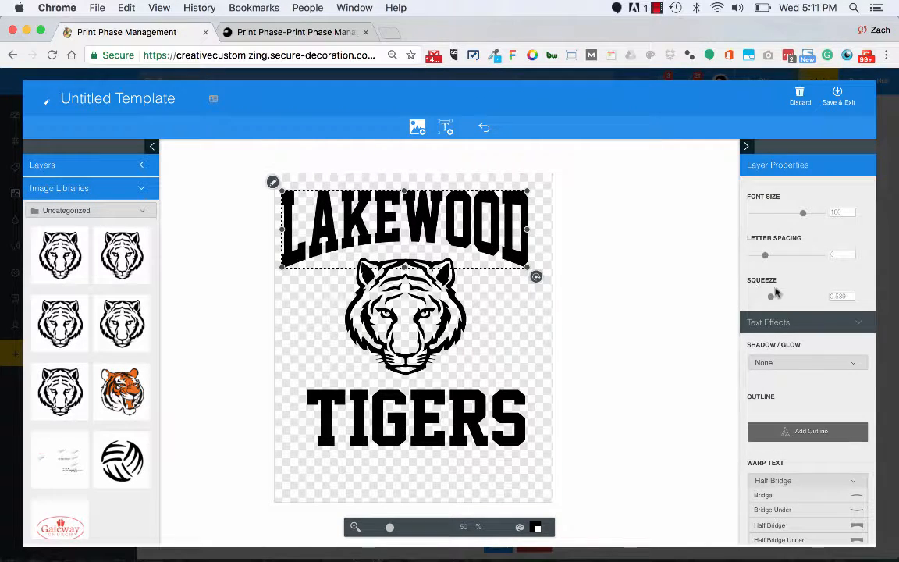
drag(771, 297, 794, 298)
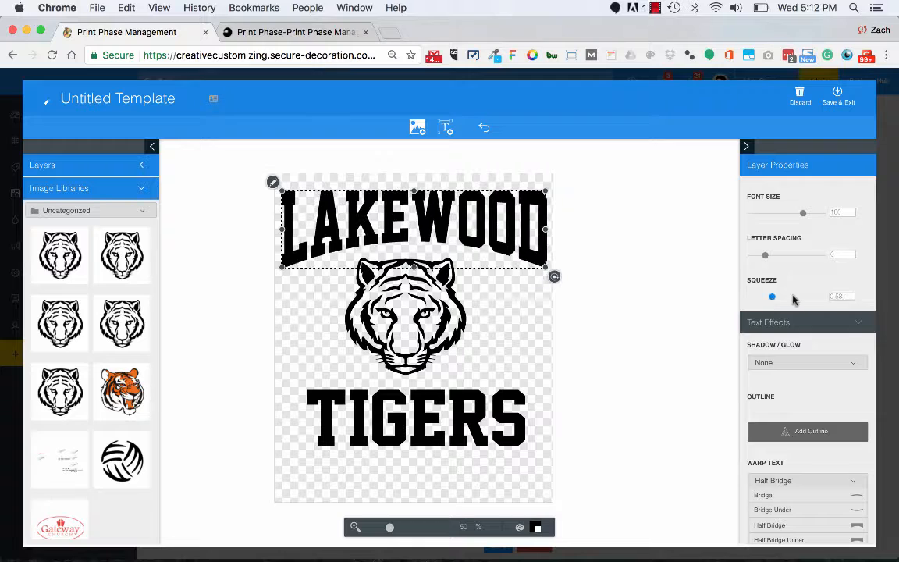
right_click(793, 297)
click(838, 299)
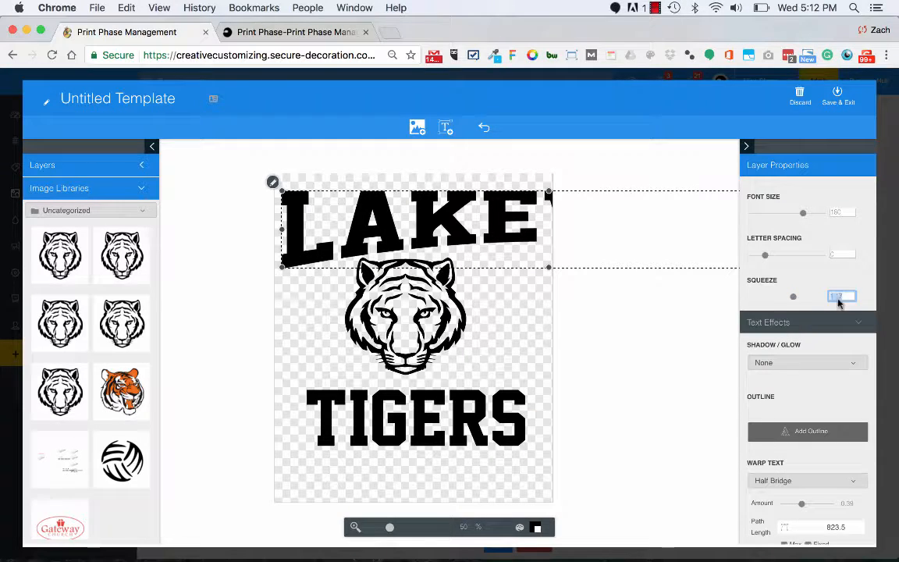
drag(793, 297, 768, 296)
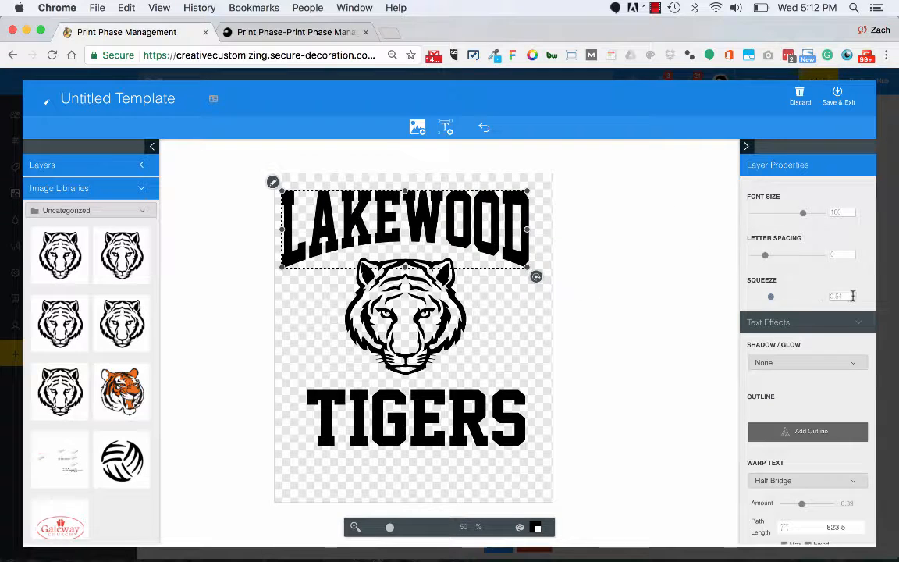
click(507, 313)
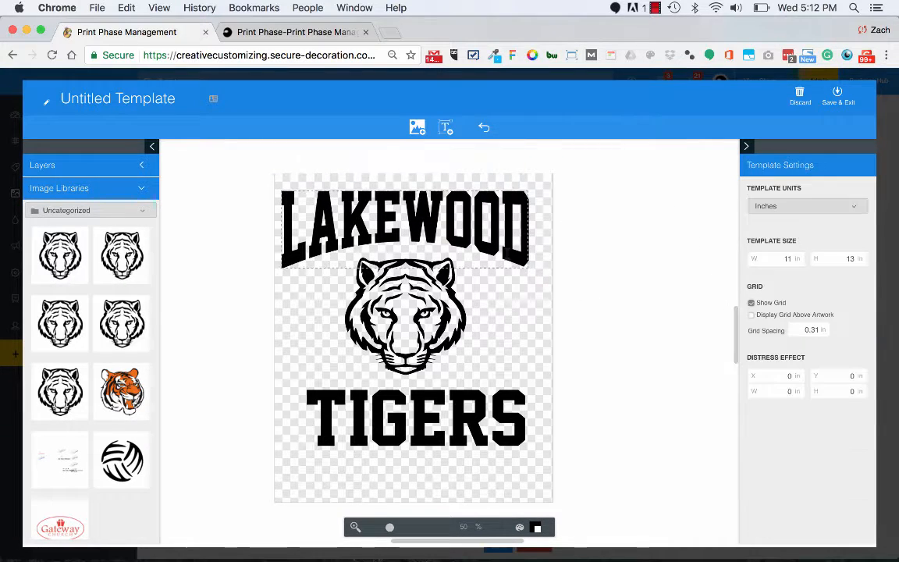
click(479, 247)
click(791, 363)
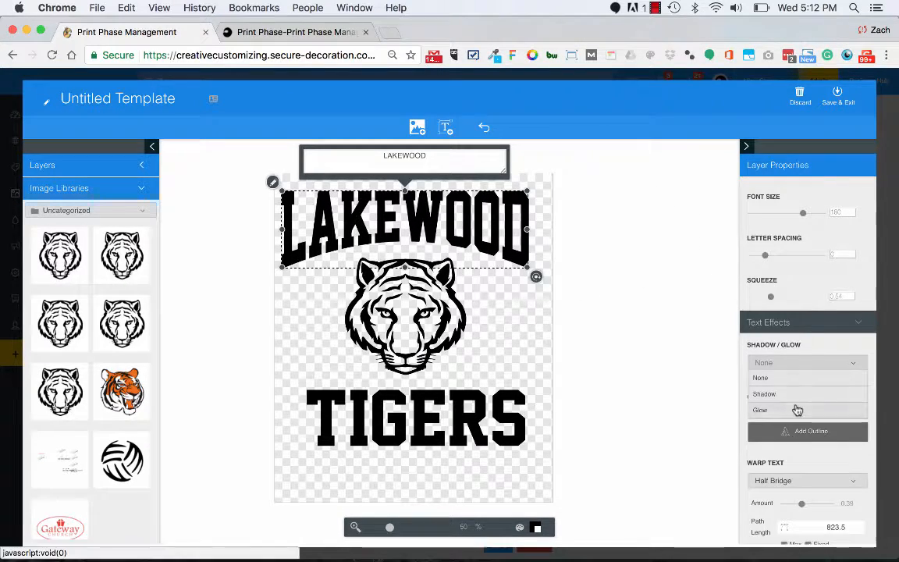
click(556, 257)
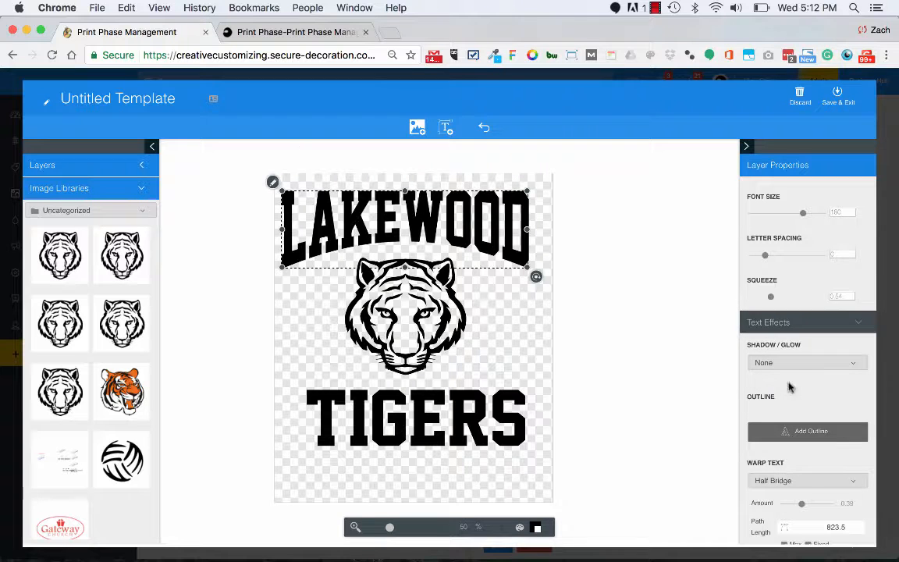
click(804, 323)
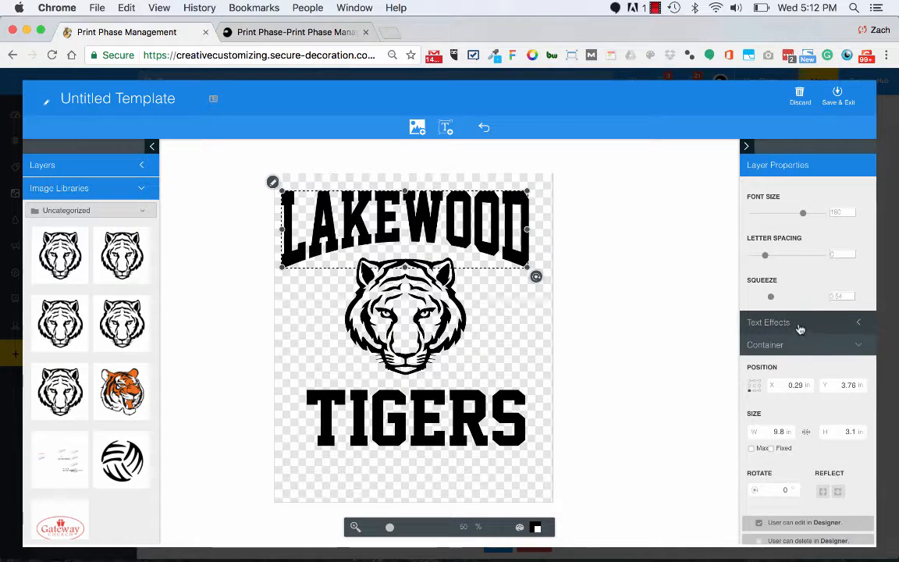
click(800, 324)
Change the LAKEWOOD text's warp to Arch.
scroll(780, 375, down, 3)
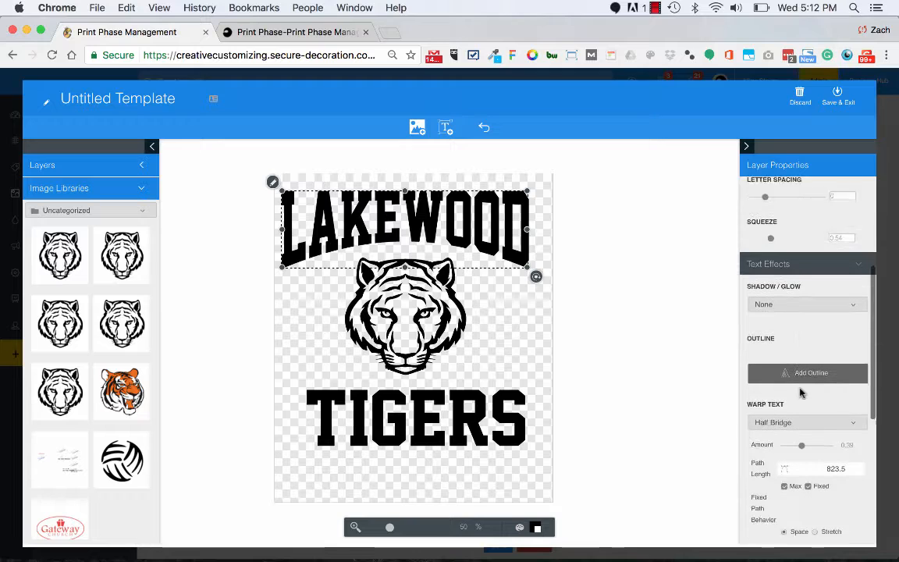
click(802, 411)
scroll(802, 419, up, 3)
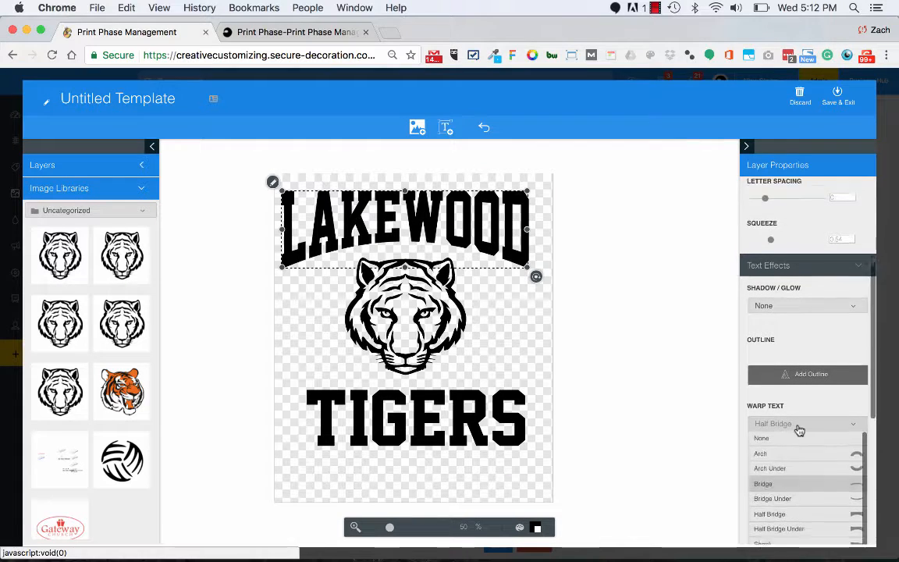
click(800, 464)
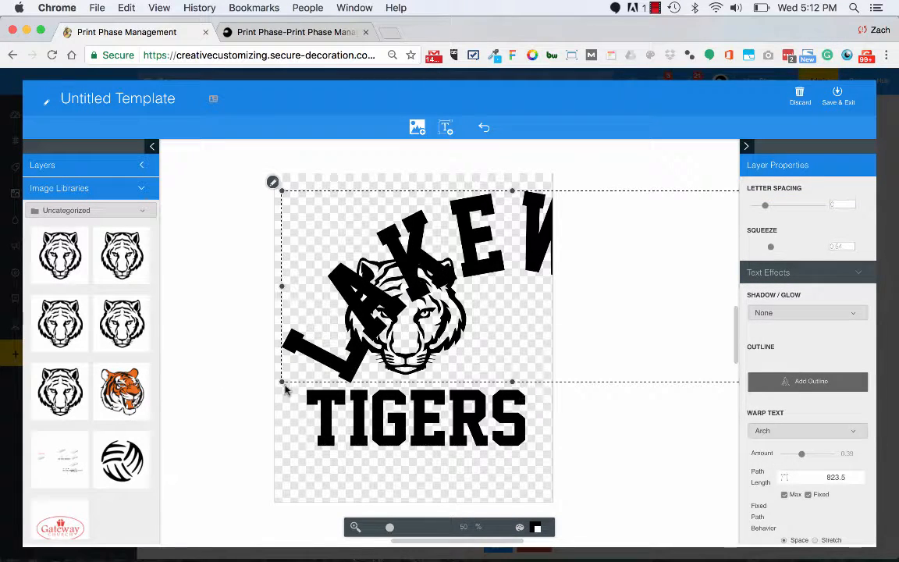
Scale the oversized LAKEWOOD arch down to about 8.71 in wide and place it over the tiger's head.
drag(284, 382, 445, 313)
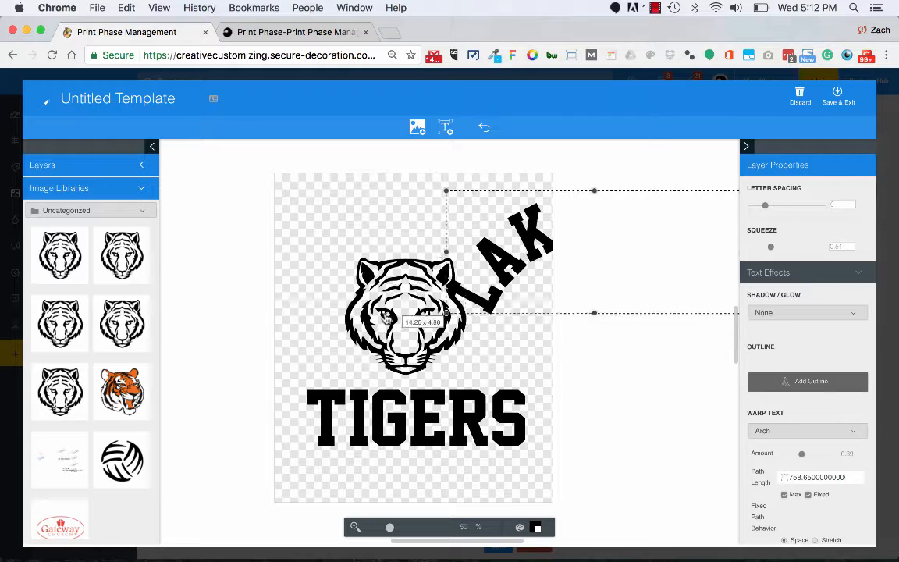
click(477, 275)
drag(477, 274, 320, 258)
drag(585, 293, 507, 286)
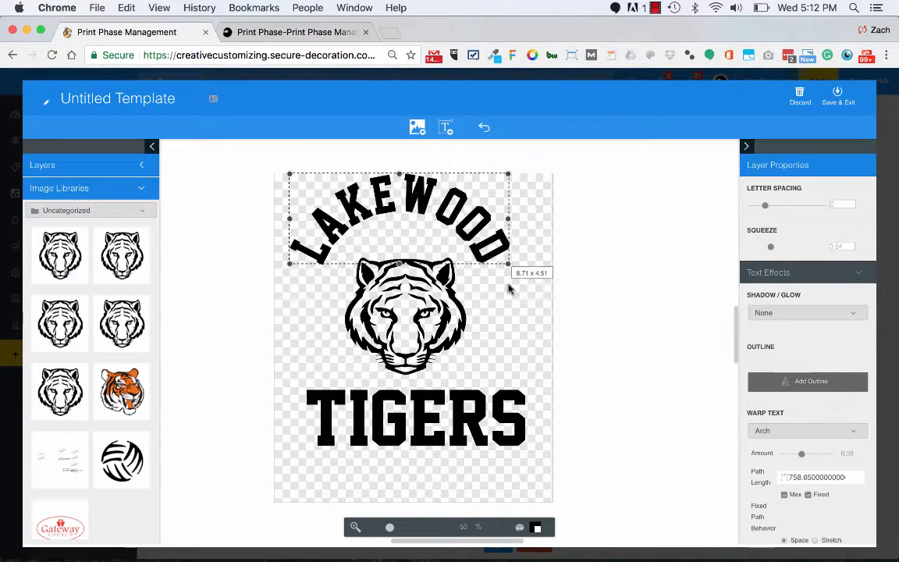
Examine the LAKEWOOD text's effects, warp path and container size settings.
click(461, 238)
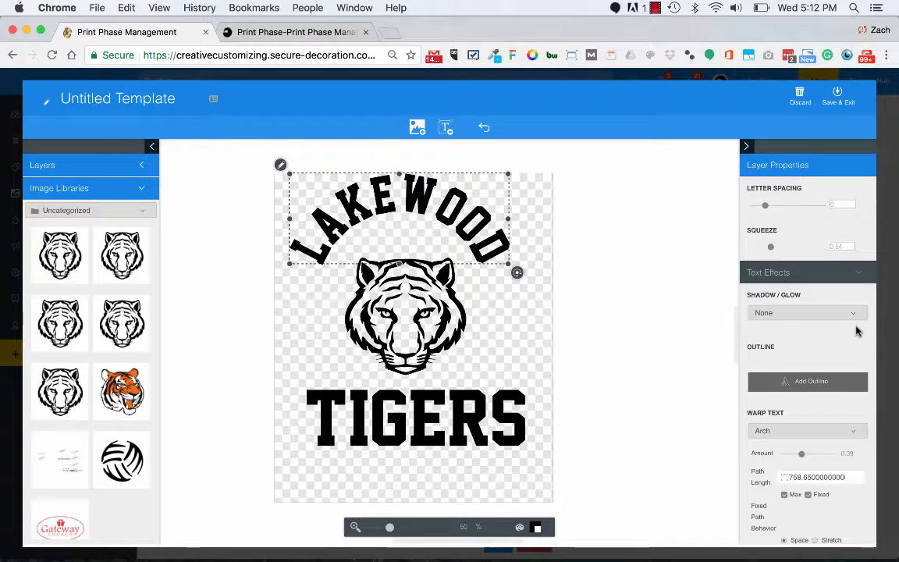
scroll(856, 328, up, 5)
scroll(766, 343, down, 6)
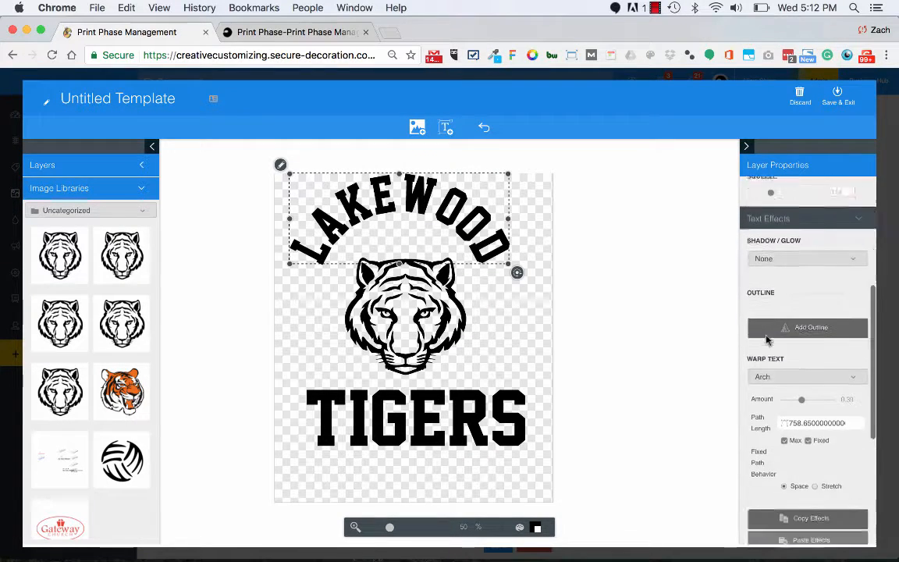
scroll(776, 457, down, 5)
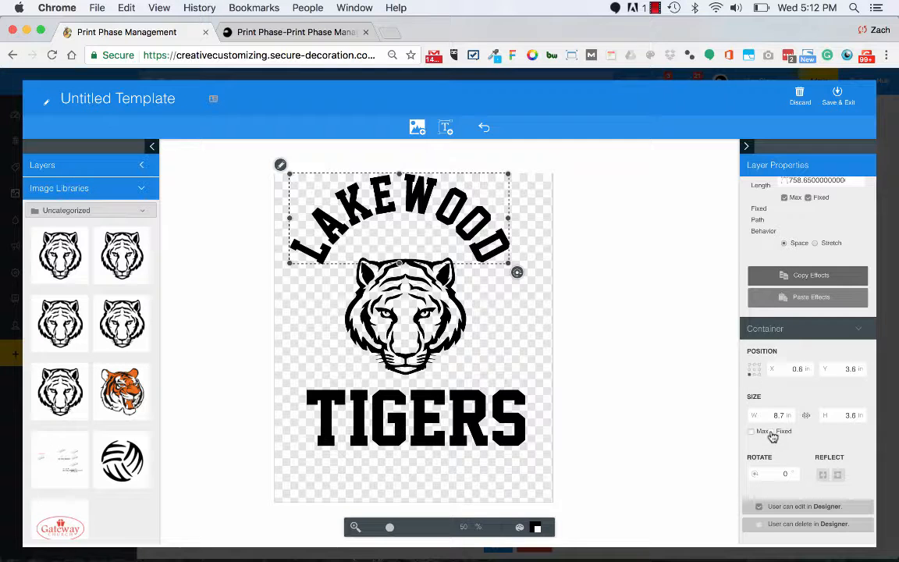
click(516, 262)
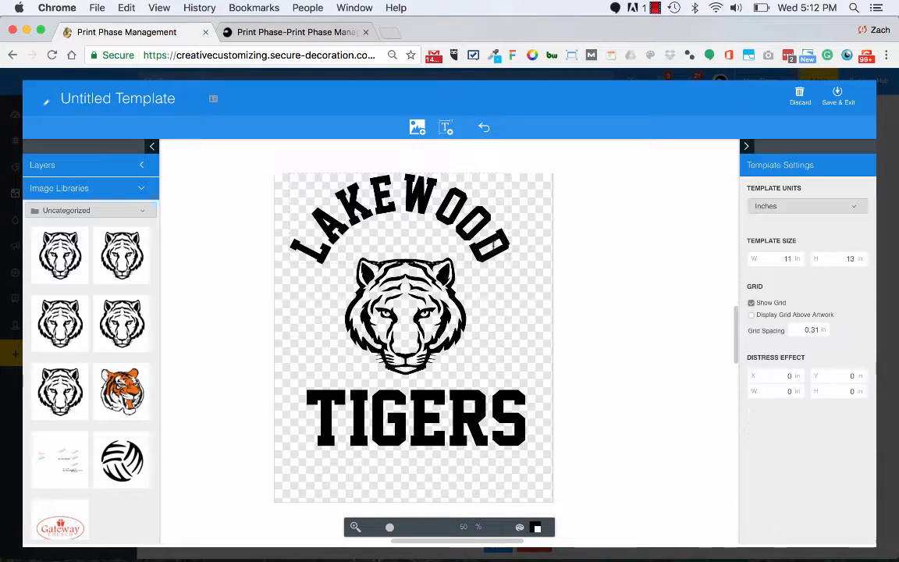
click(500, 248)
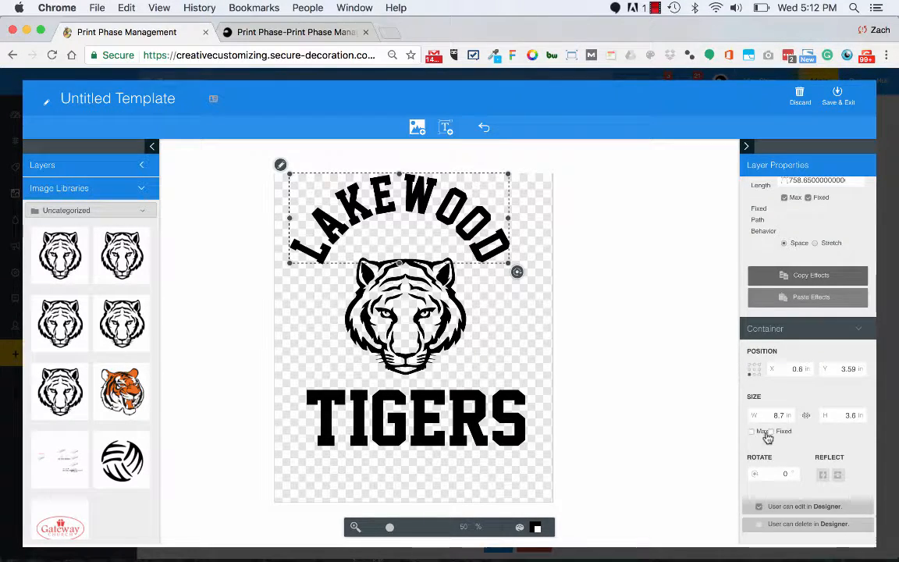
Turn on the Max and Fixed size options for the TIGERS text's container.
click(504, 422)
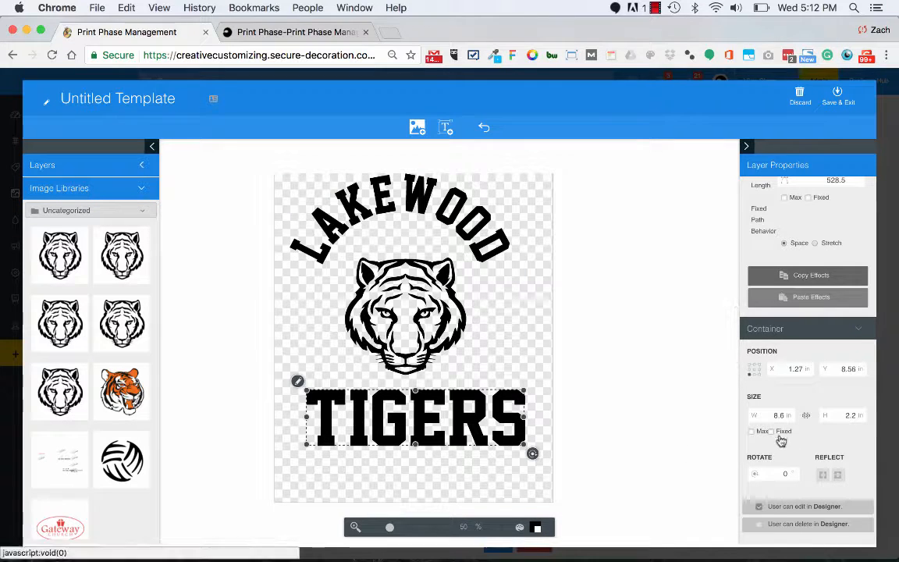
click(752, 432)
click(773, 433)
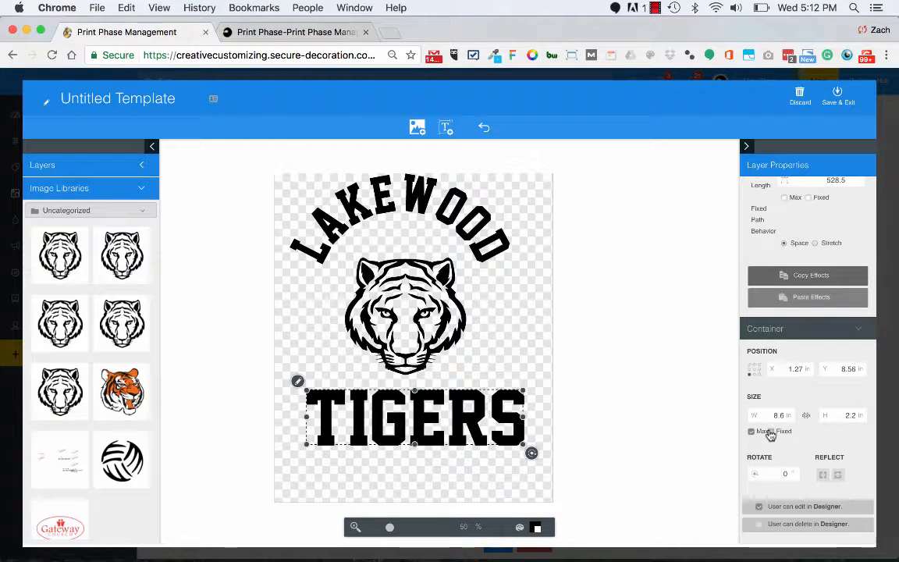
click(473, 223)
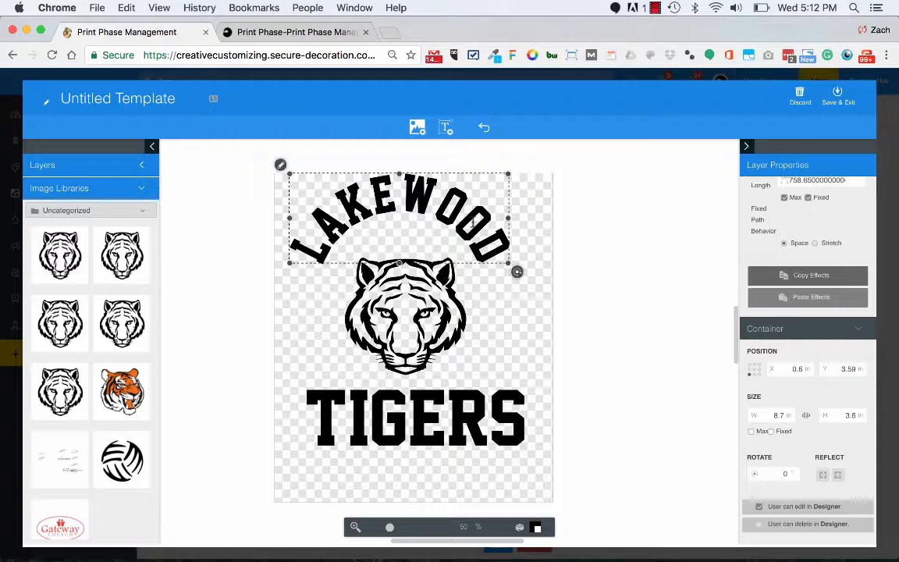
click(461, 406)
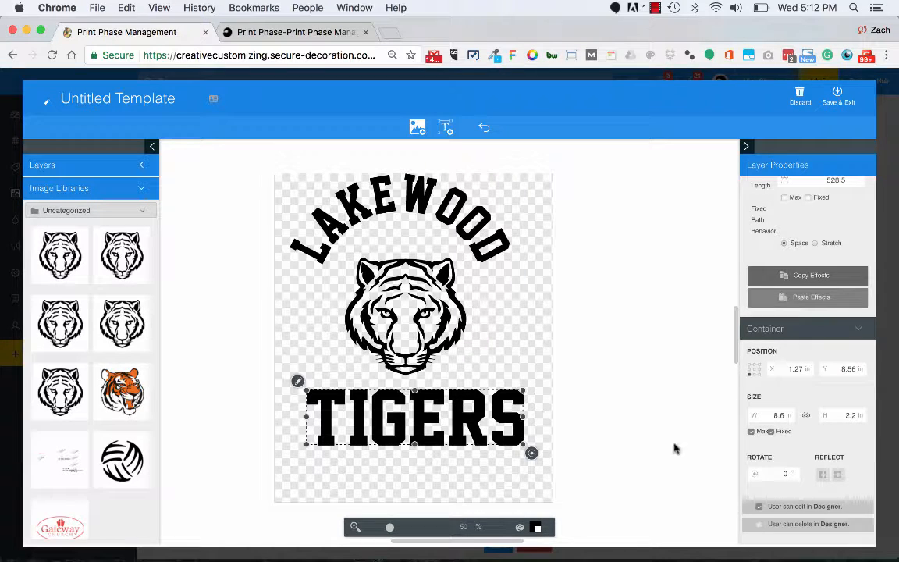
Move the LAKEWOOD arch closer around the tiger's head, to about X 0.99 in and Y 4.11 in.
click(498, 266)
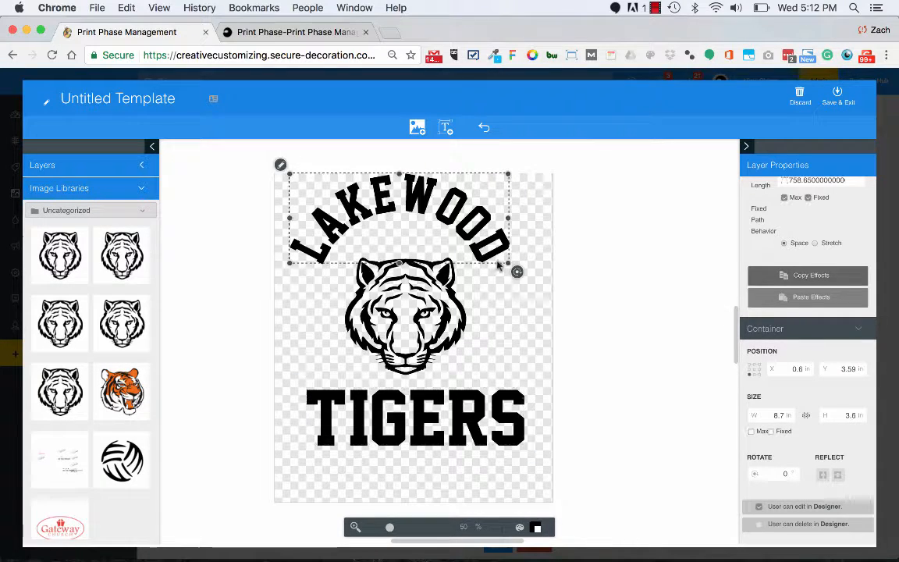
click(772, 433)
drag(474, 245, 485, 258)
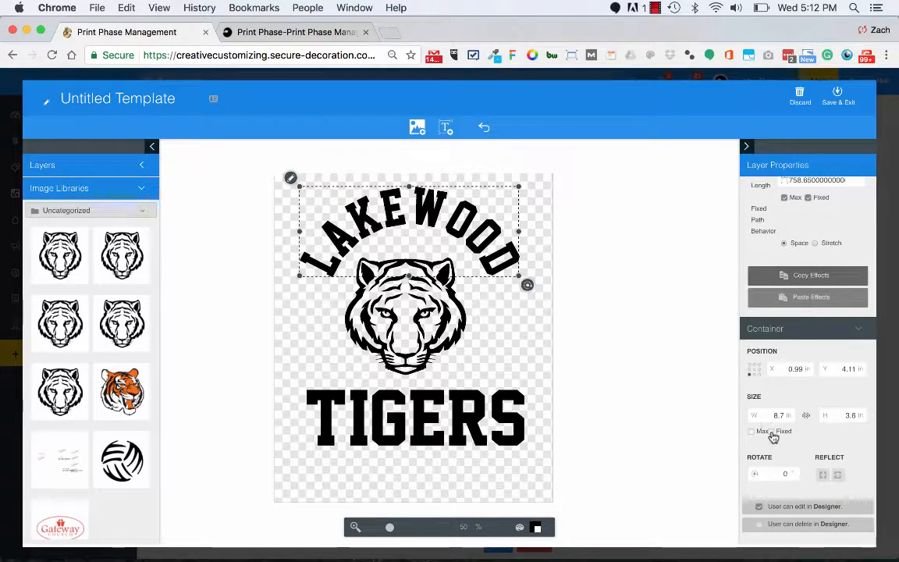
Examine LAKEWOOD's warp path options and the Designer edit and delete permissions of the LAKEWOOD, tiger and TIGERS layers.
scroll(787, 335, up, 5)
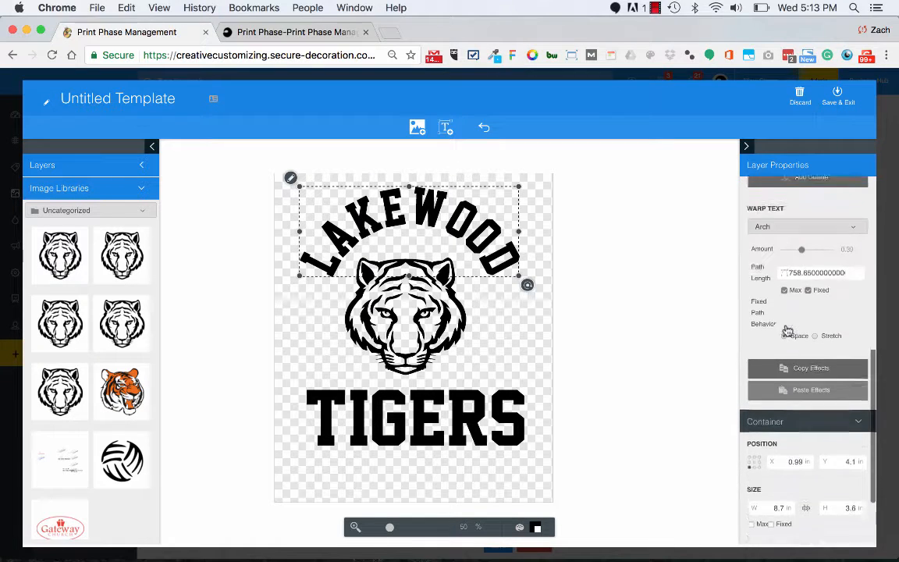
scroll(787, 332, up, 1)
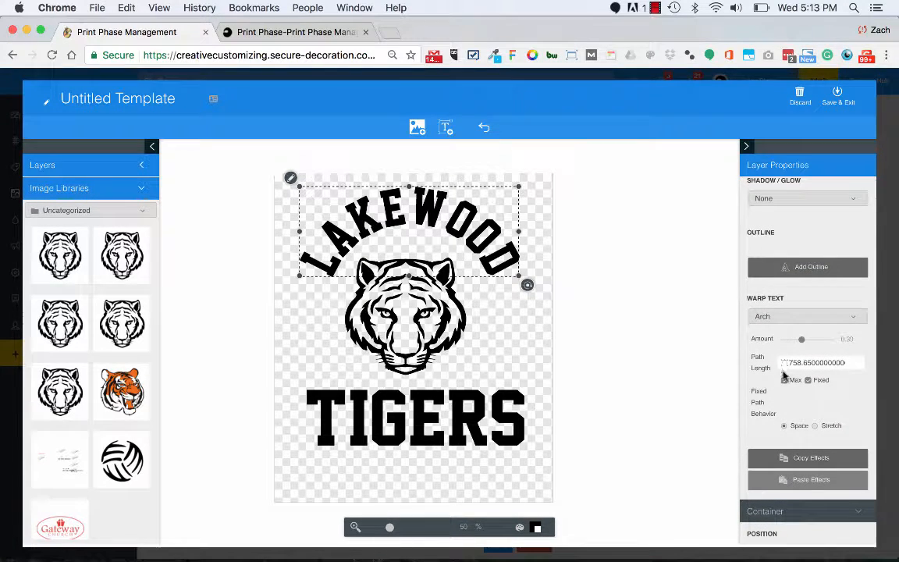
scroll(776, 310, down, 5)
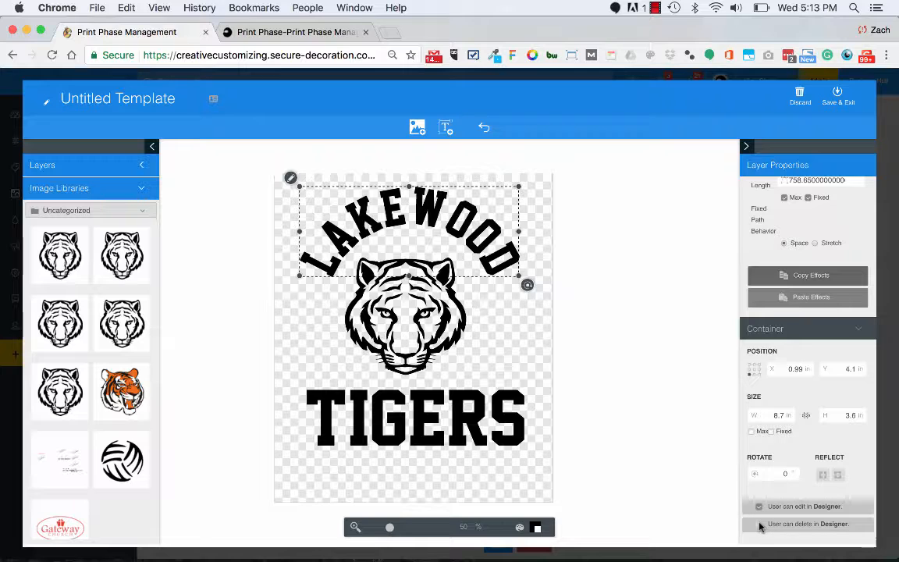
click(358, 309)
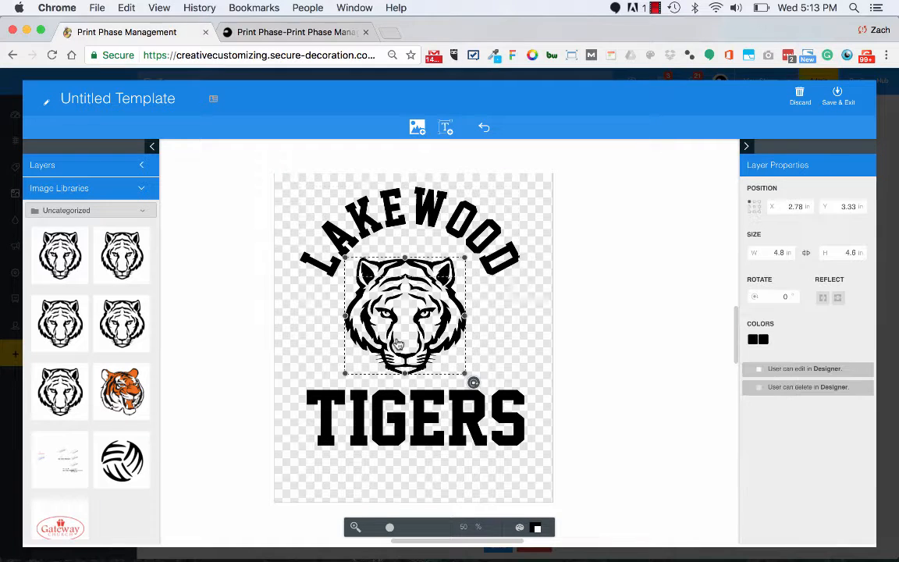
click(426, 404)
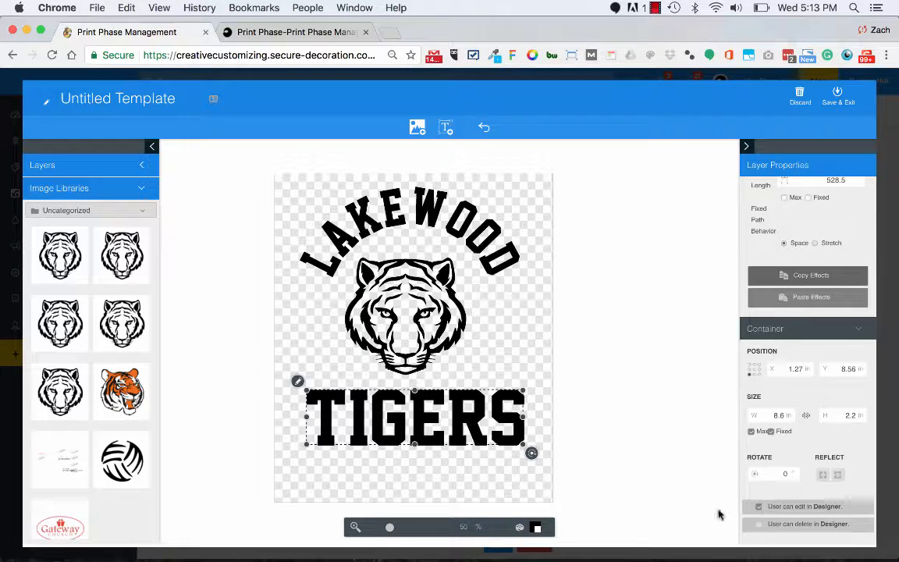
Compare the container settings of the LAKEWOOD and TIGERS layers and review LAKEWOOD's outline and warp effects.
click(399, 196)
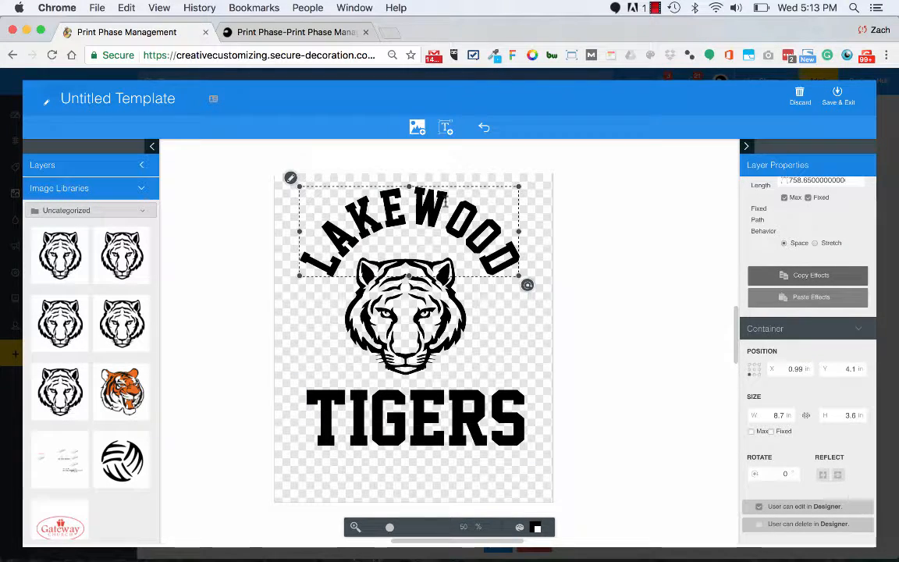
click(350, 171)
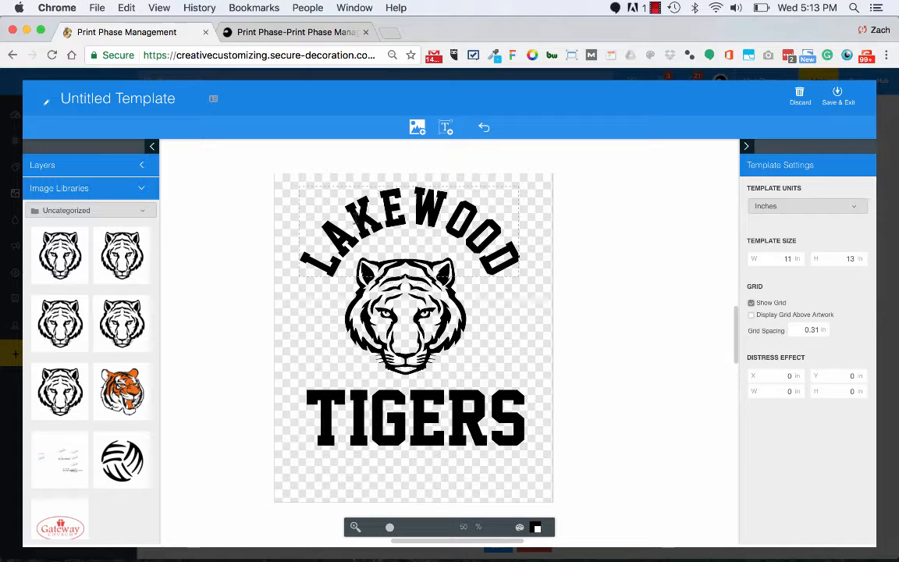
click(356, 221)
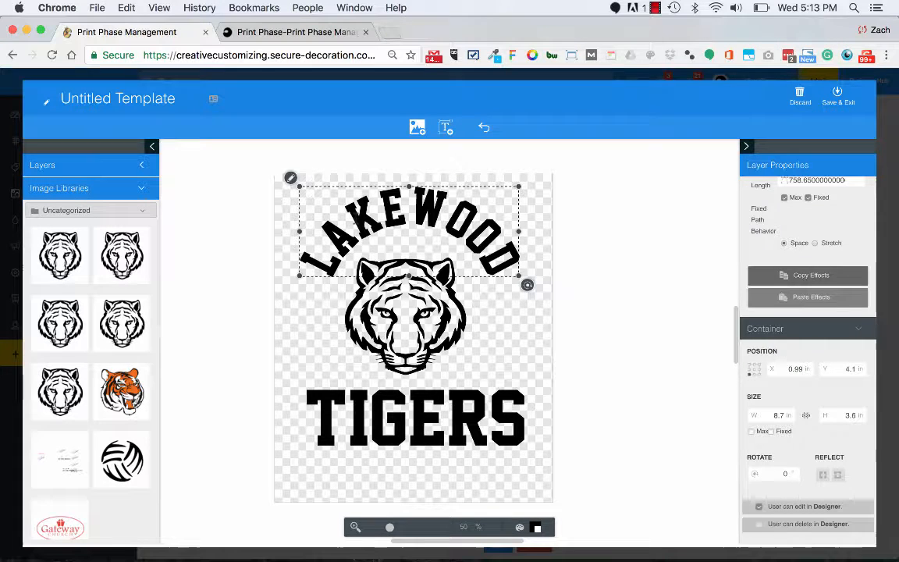
click(315, 317)
click(343, 421)
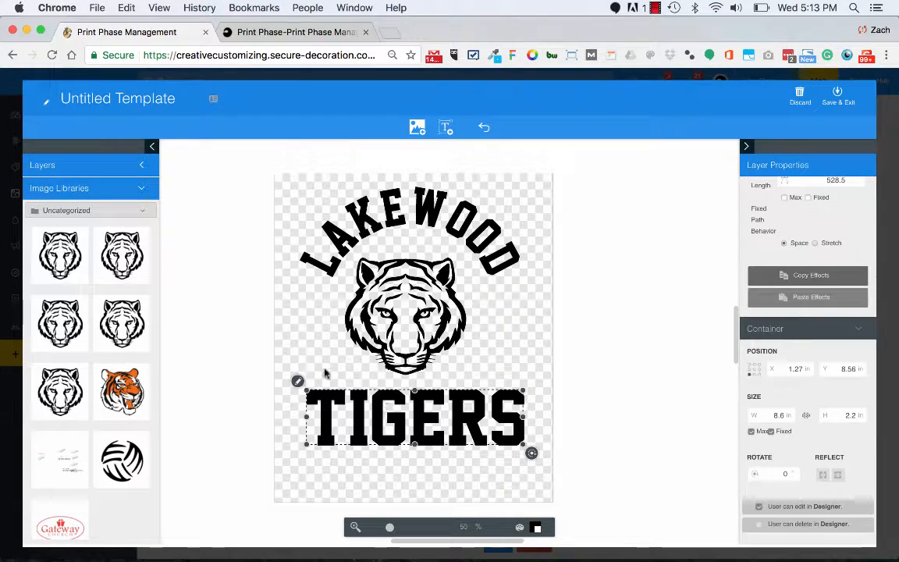
click(327, 248)
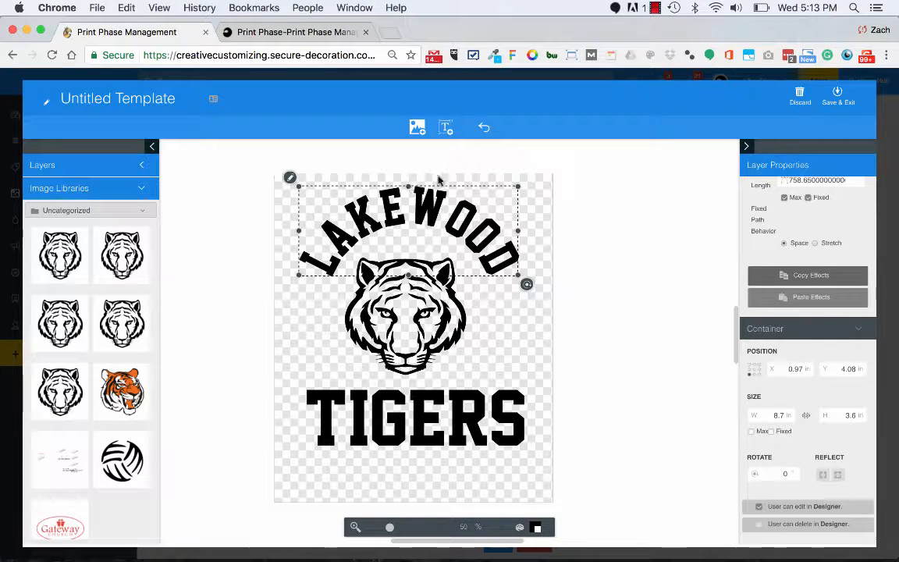
click(353, 410)
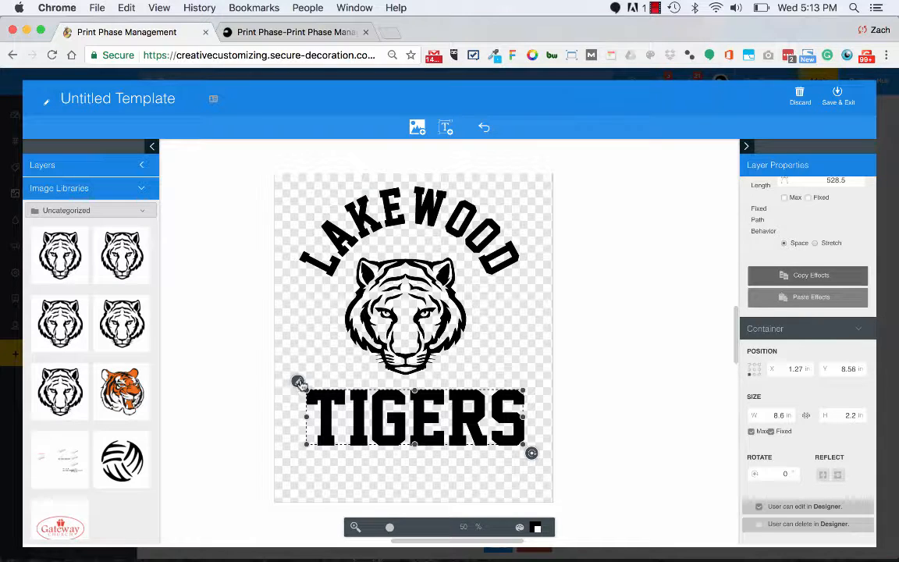
click(301, 255)
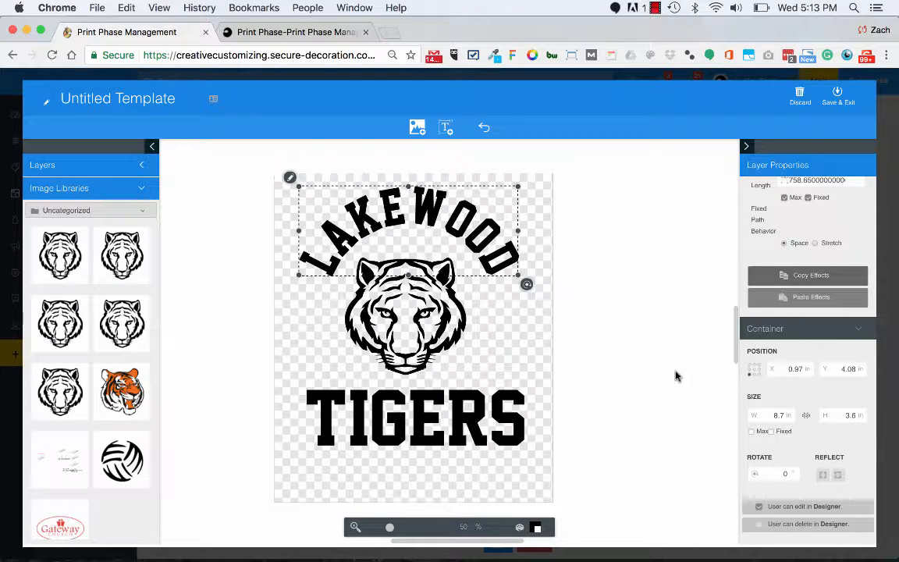
scroll(842, 343, up, 10)
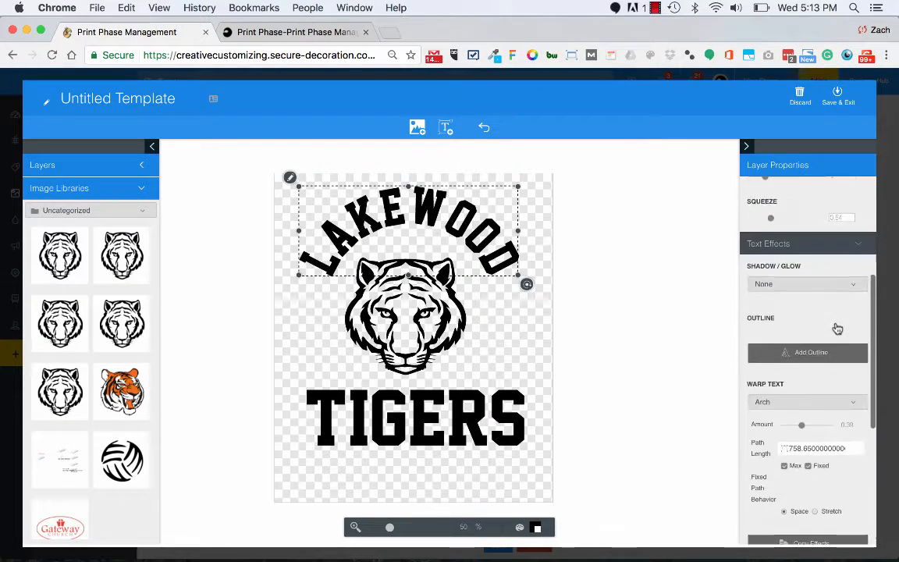
scroll(795, 362, down, 5)
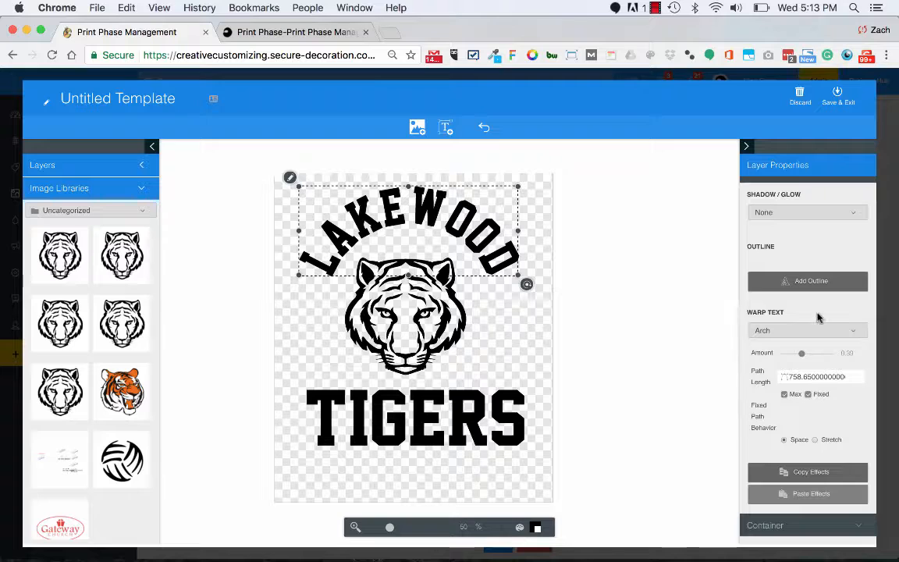
scroll(816, 315, up, 2)
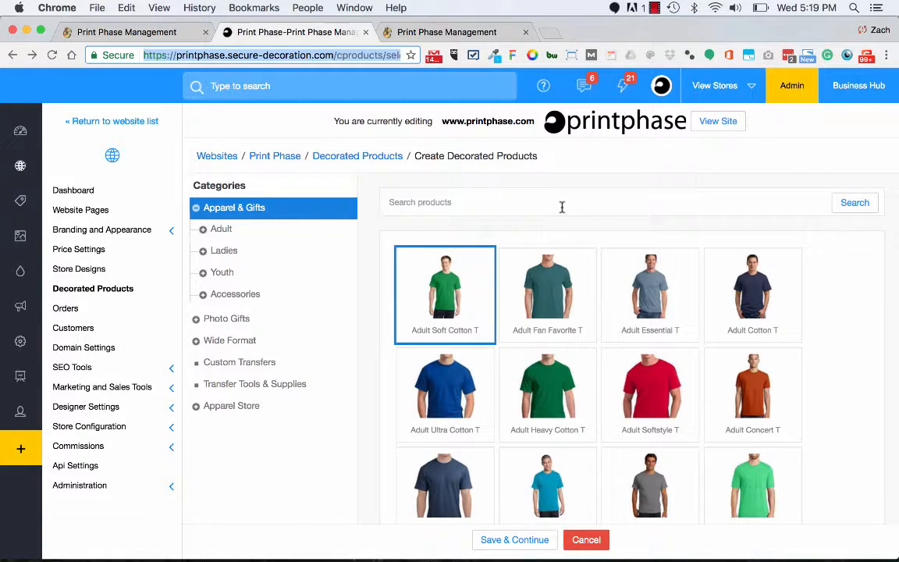
Continue with the Adult Soft Cotton T as the decorated product and start adding a screen printing design.
click(529, 539)
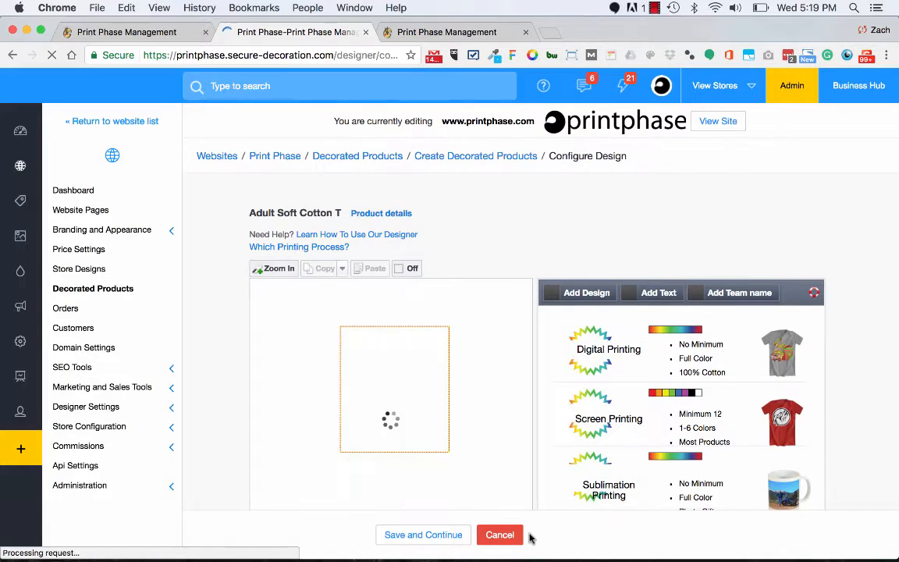
click(581, 294)
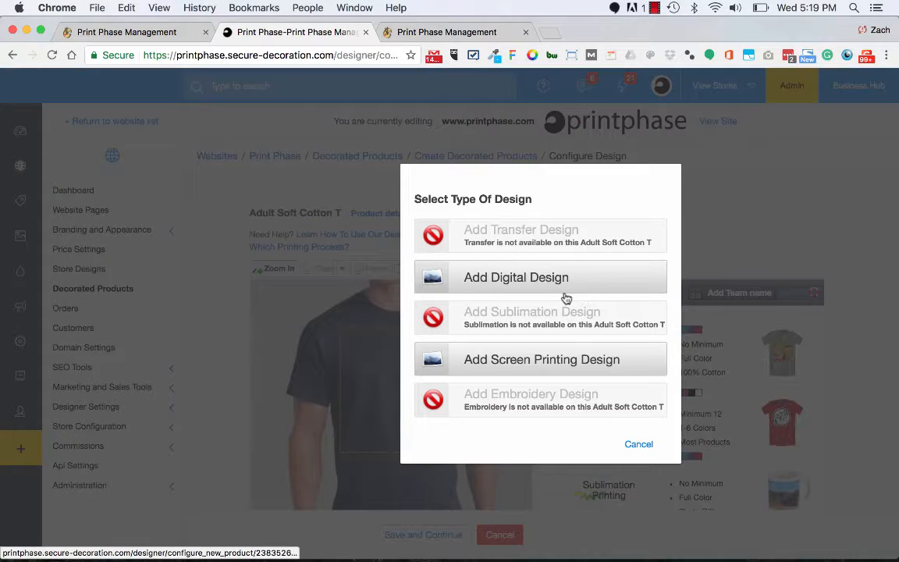
click(537, 359)
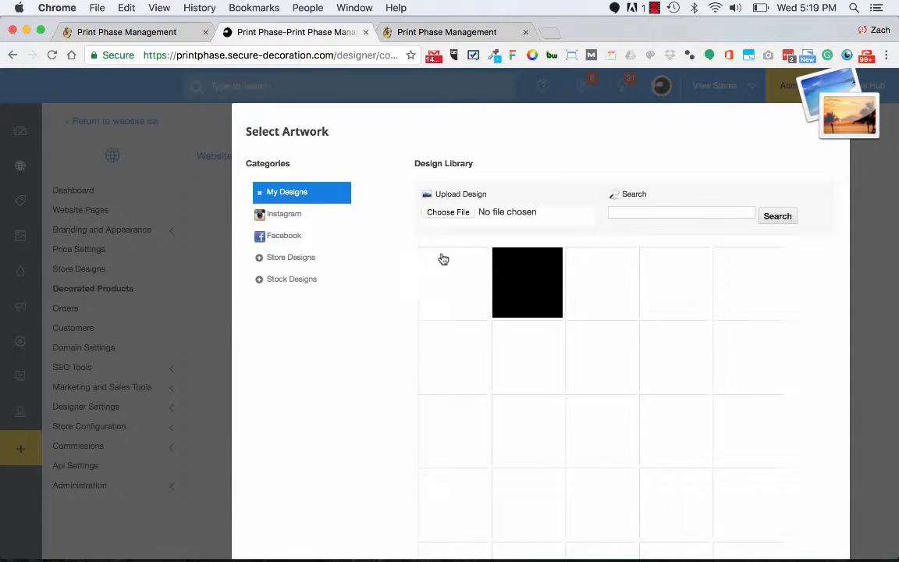
Add the last LAKEWOOD TIGERS design from the a1Template category of Stock Designs to the shirt, accepting the substitute font.
click(261, 280)
click(278, 303)
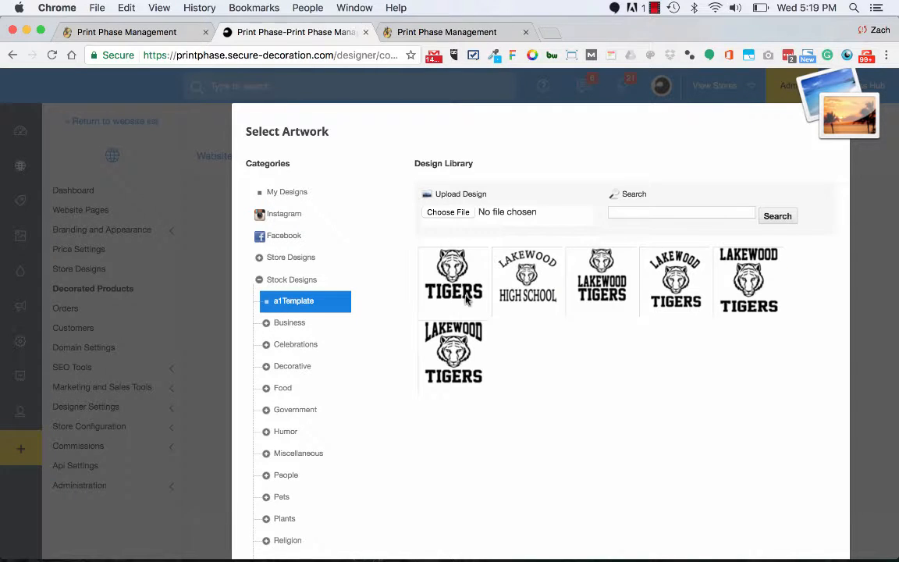
click(421, 326)
click(650, 403)
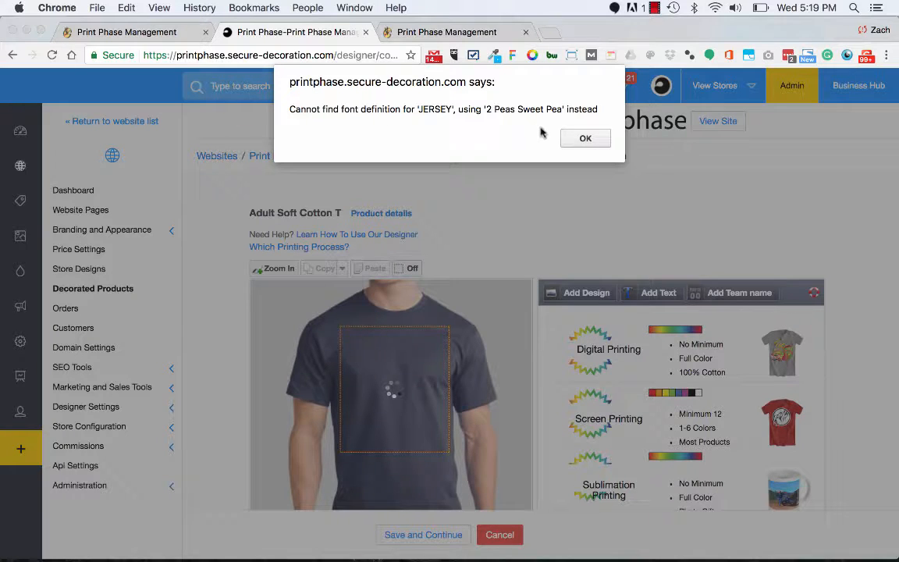
click(580, 136)
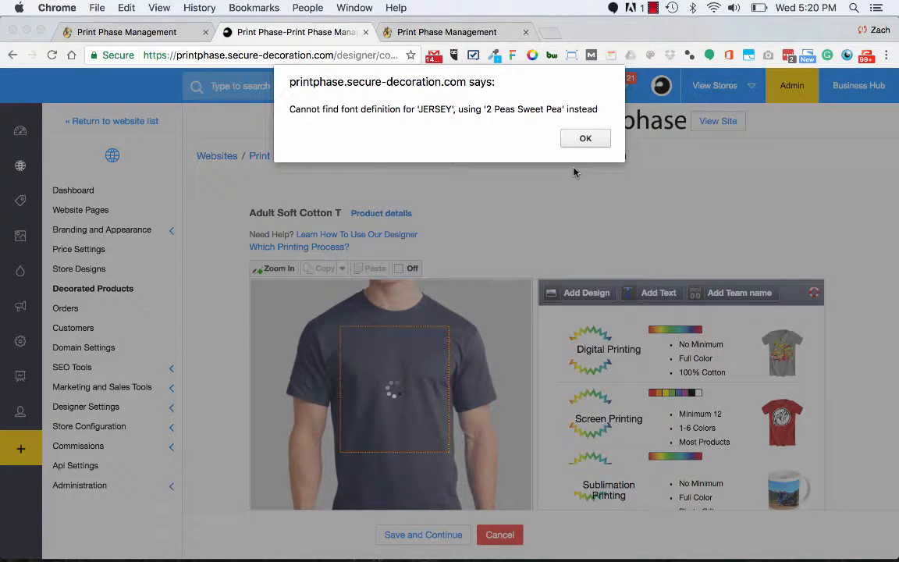
click(583, 138)
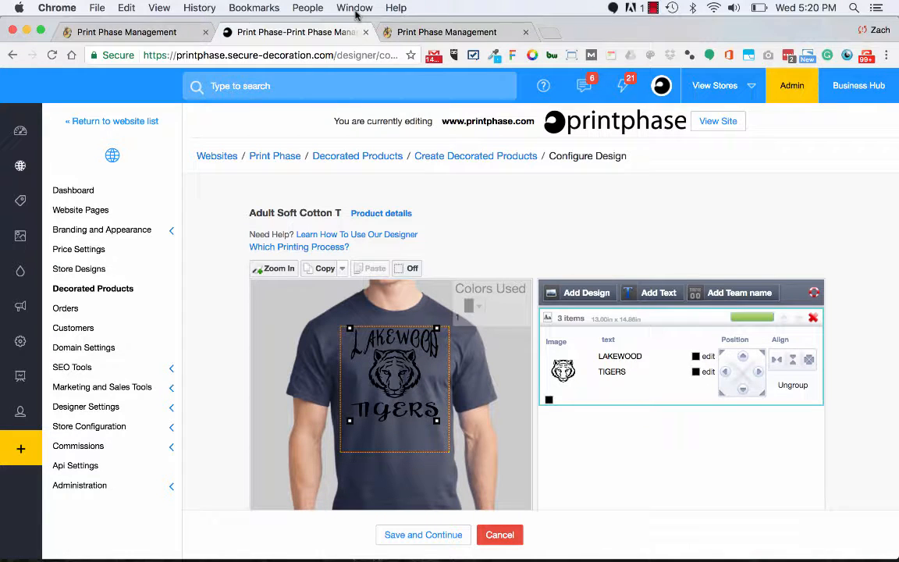
Review the JERSEY font's availability and the store font options in Global Font Management, and return to the shirt design.
click(437, 32)
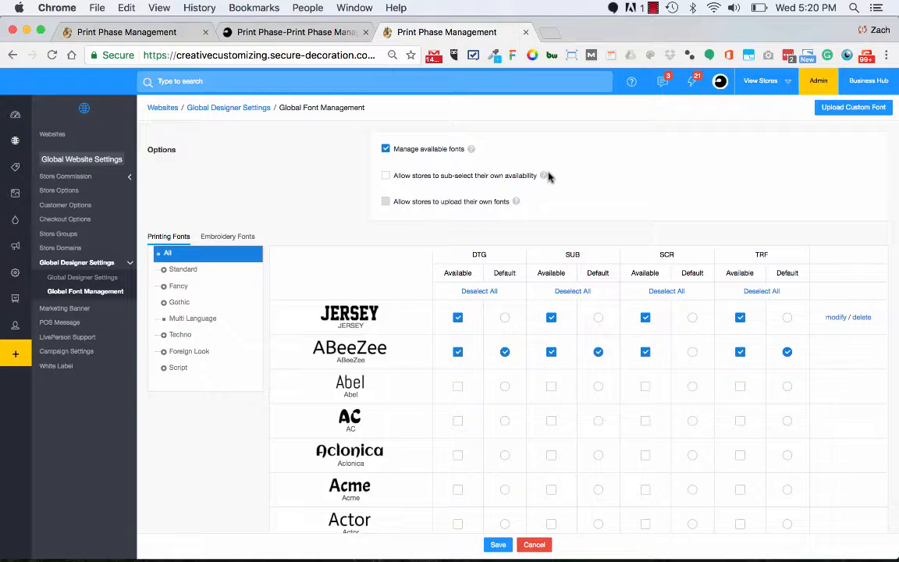
click(299, 33)
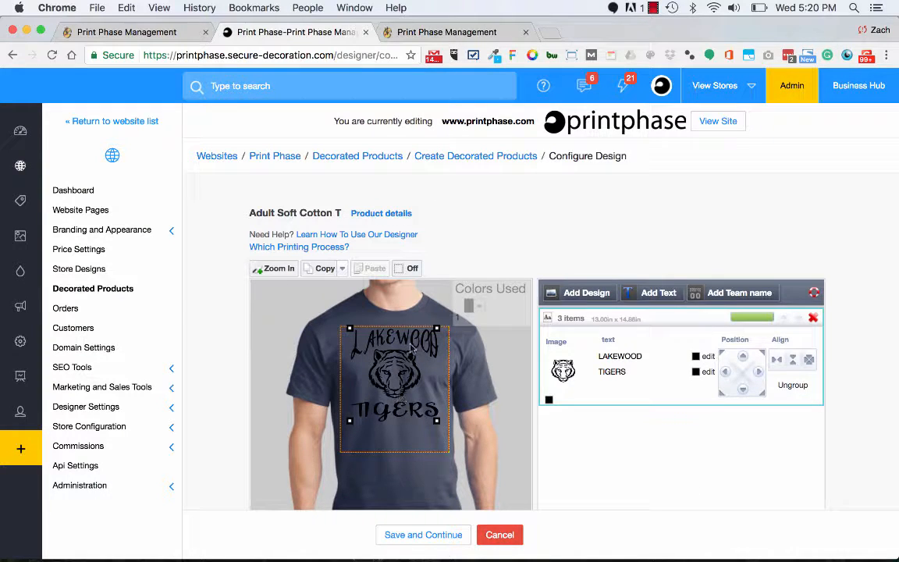
click(652, 8)
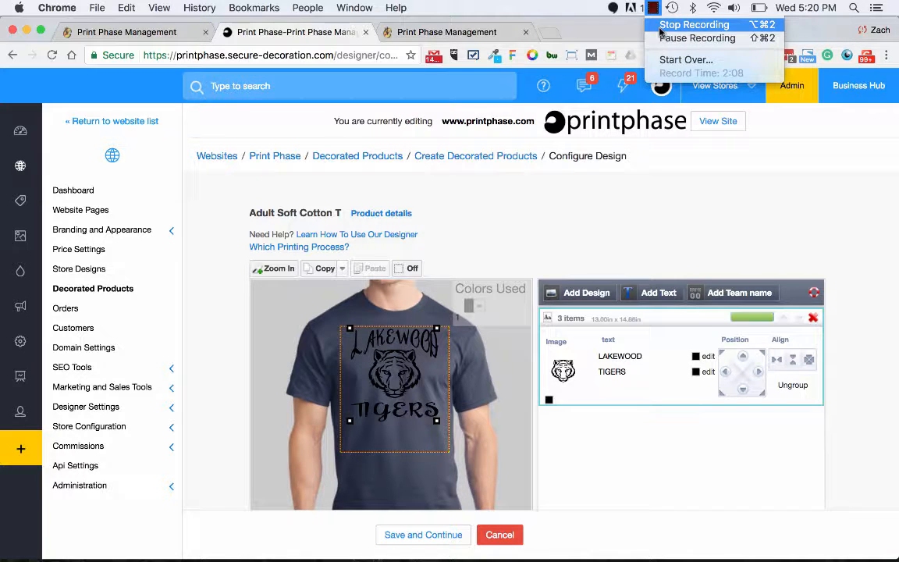
click(660, 26)
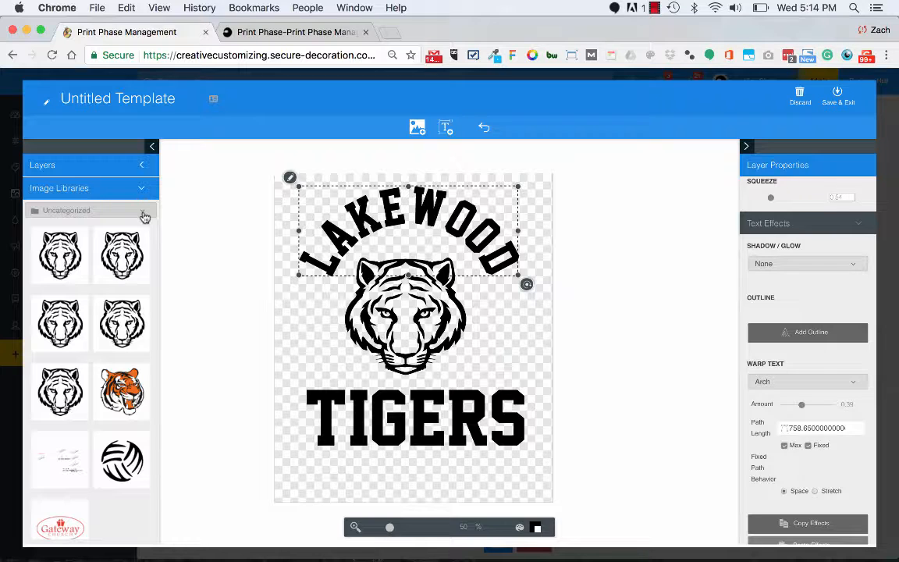
Show the Lakewood Tigers template's layer list and set the template's grid spacing to 1 inch.
click(137, 160)
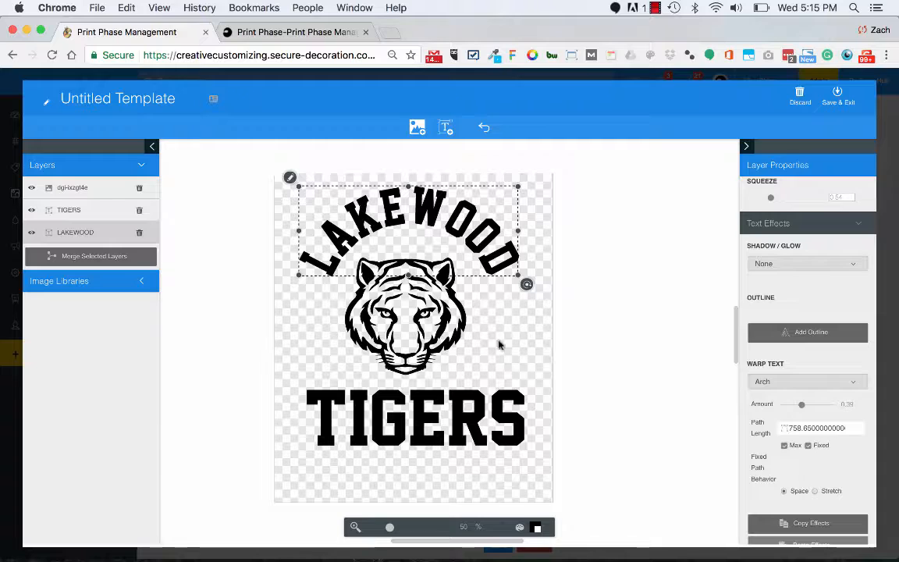
click(624, 250)
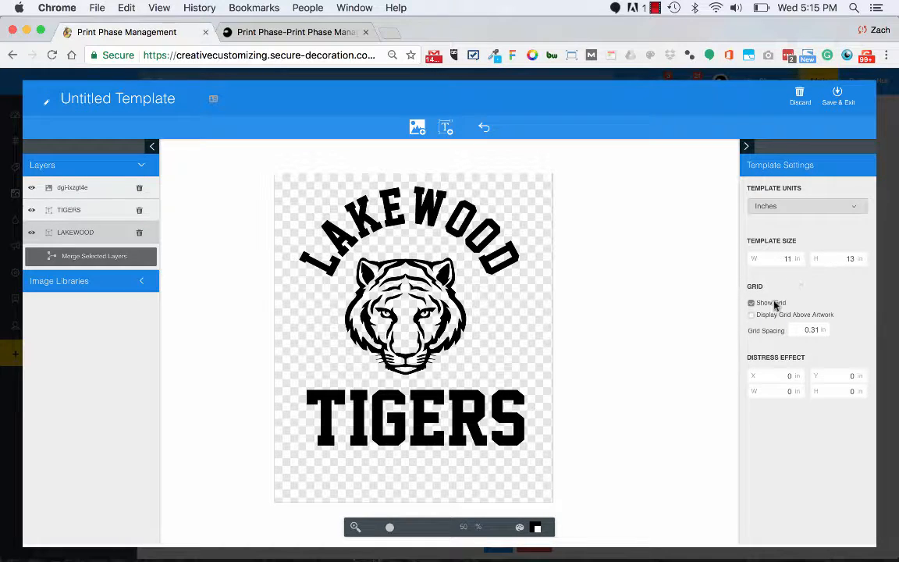
text(1)
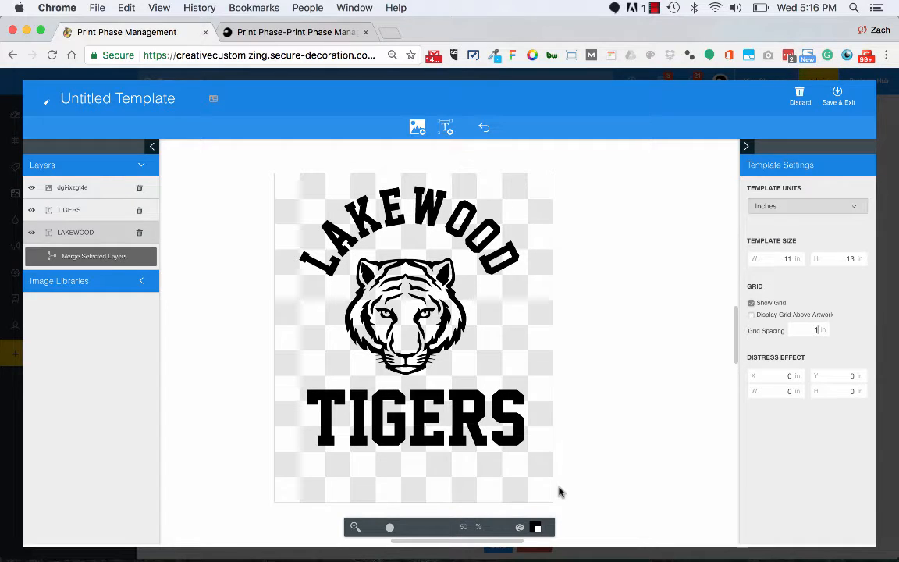
click(654, 8)
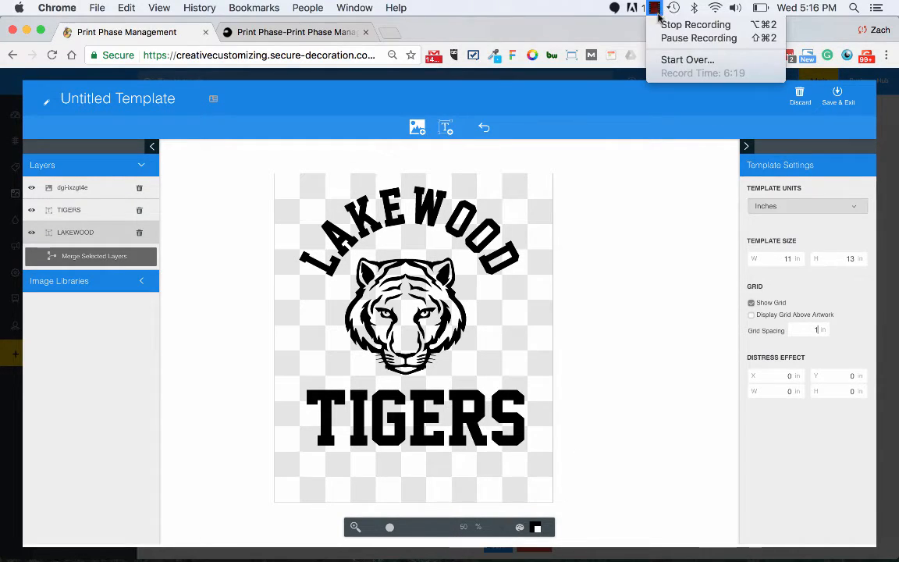